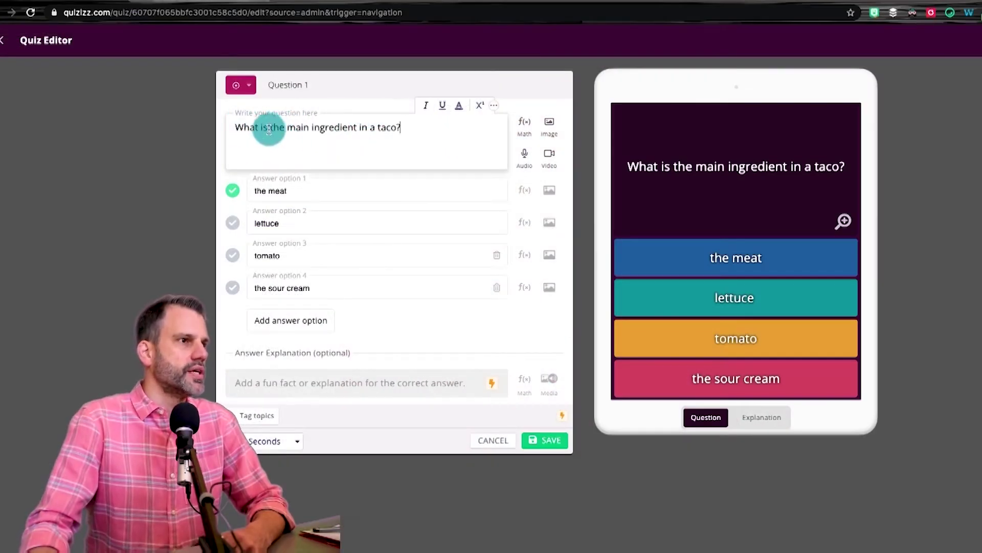
# Insert 'typically' into the first question's wording, save it and leave the quiz editor.
pyautogui.click(269, 129)
pyautogui.write('typically')
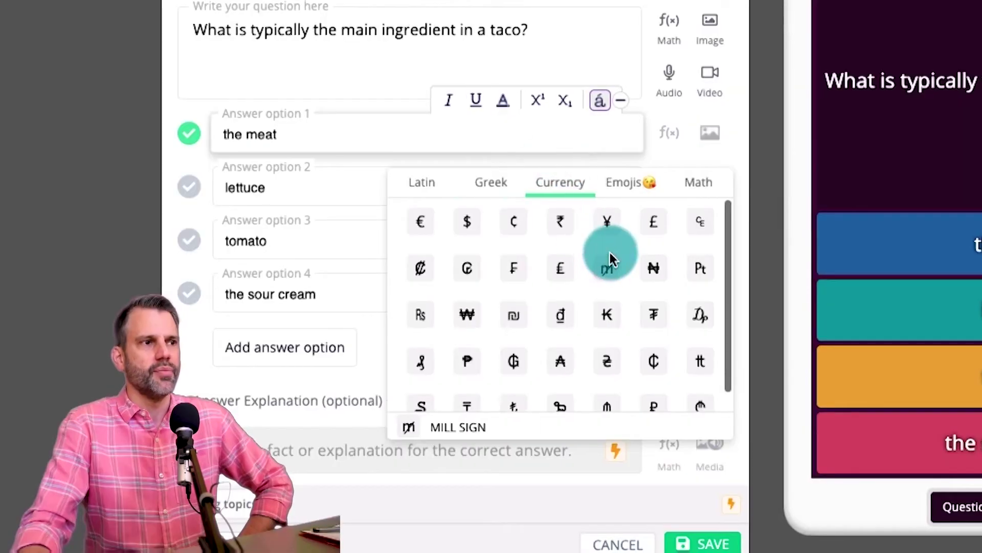
pyautogui.click(630, 186)
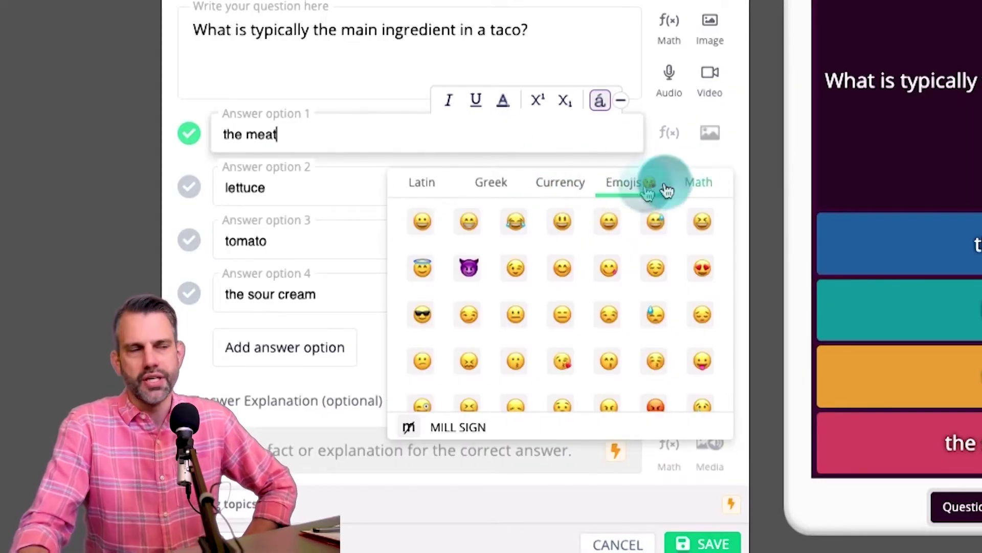
pyautogui.click(460, 395)
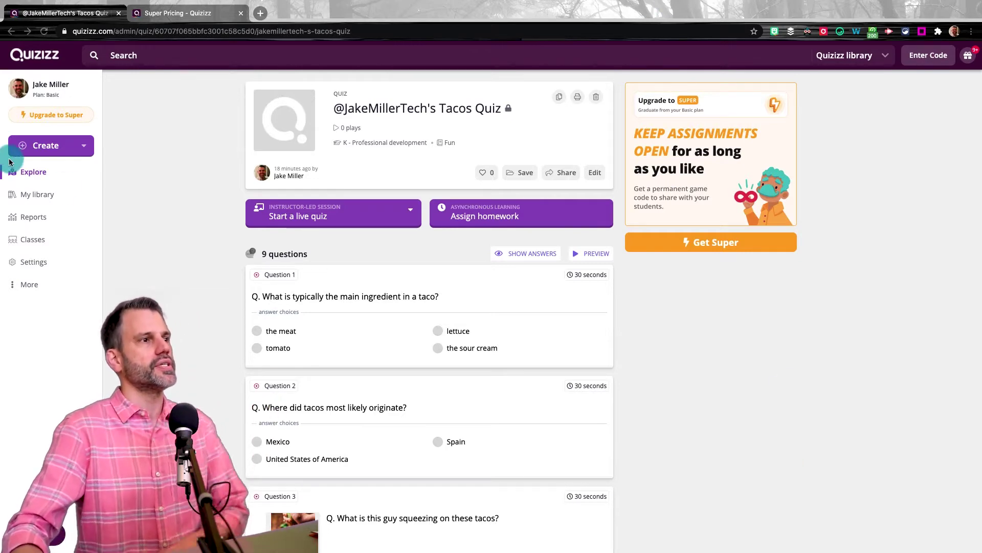
pyautogui.click(35, 55)
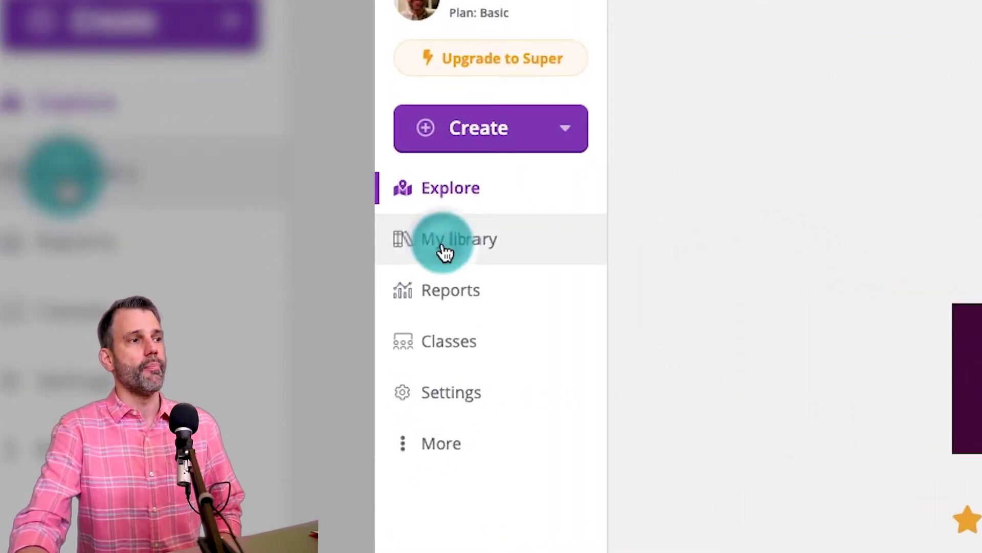
# Go to My library and open the 9-question Tacos Quiz.
pyautogui.click(429, 241)
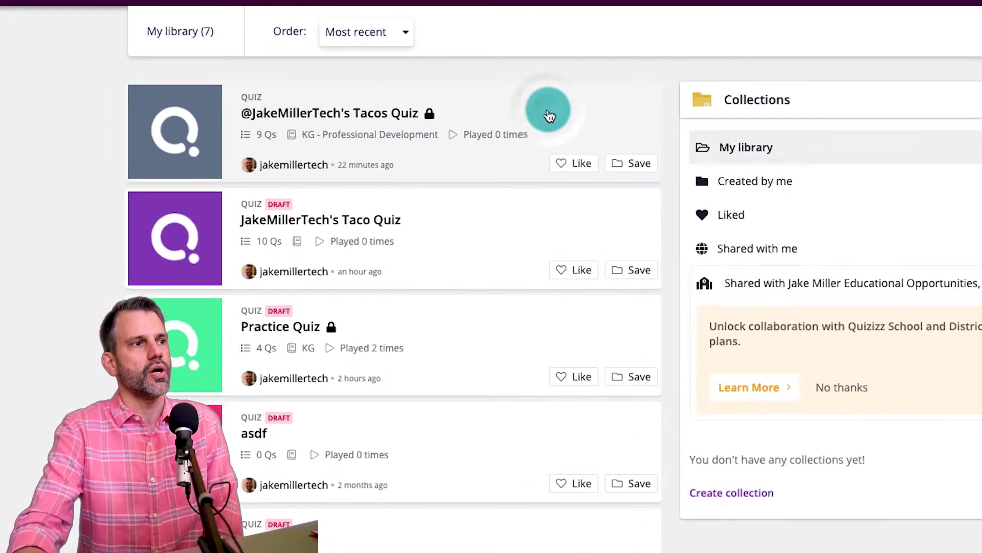
pyautogui.click(549, 115)
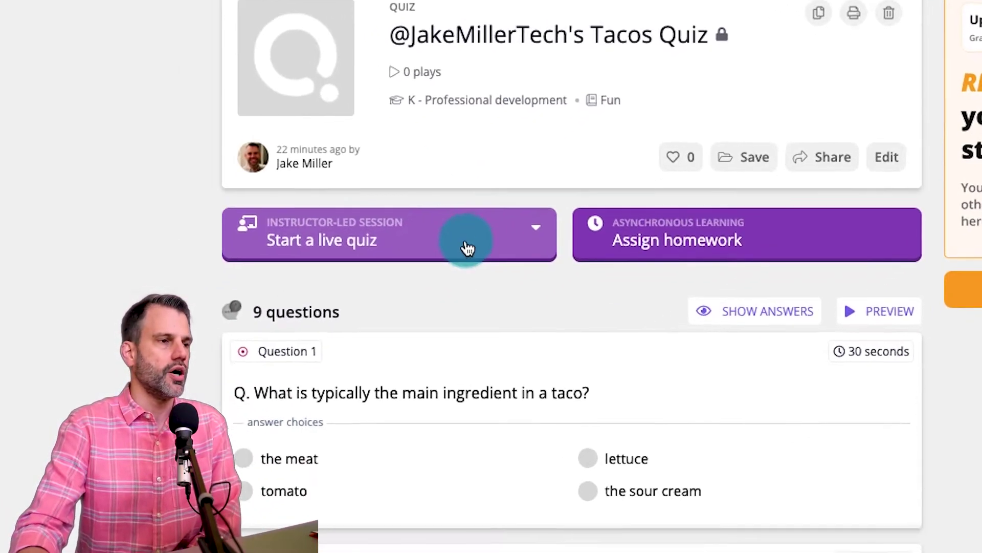
# Start a live session in Classic mode, trying Team and Test before returning to Classic.
pyautogui.click(468, 248)
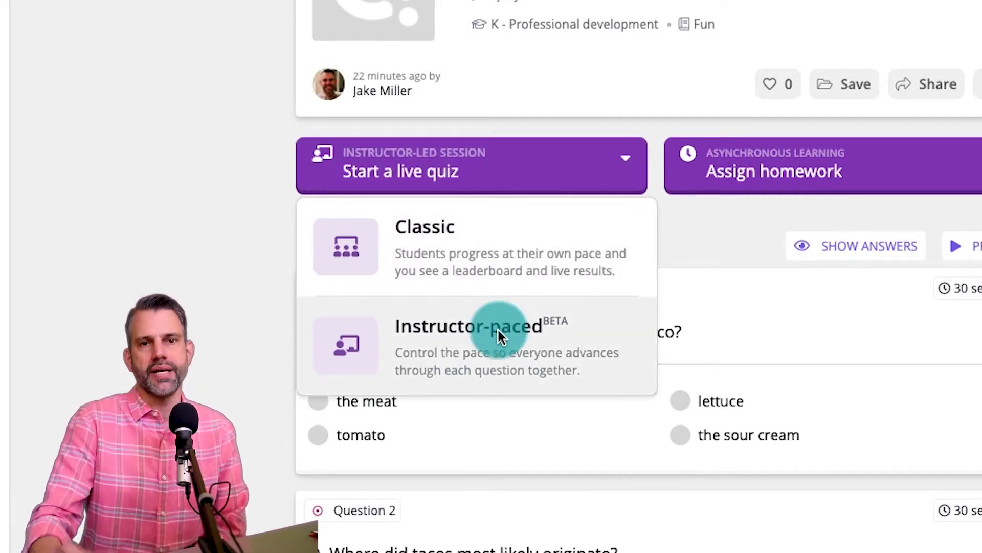
pyautogui.click(441, 244)
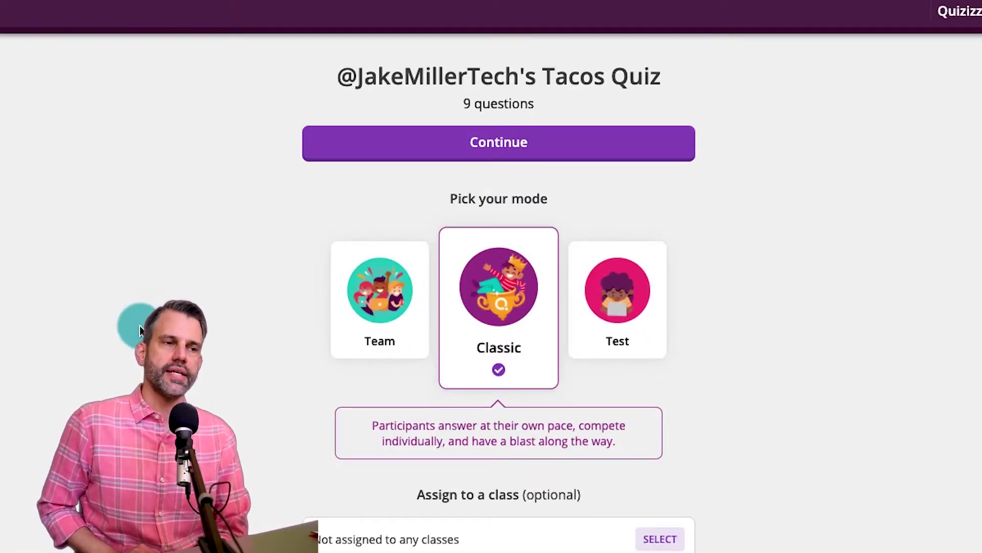
pyautogui.click(379, 321)
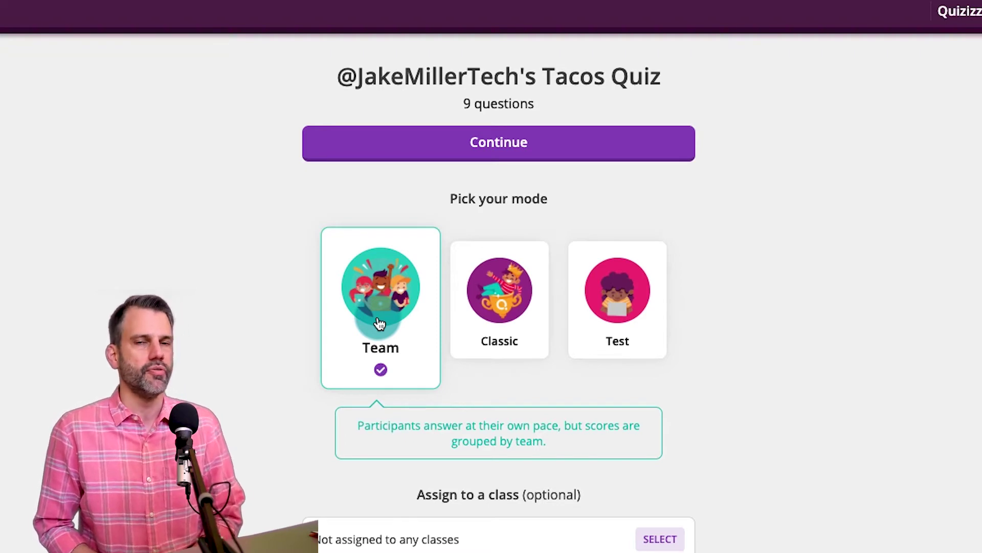
pyautogui.click(523, 266)
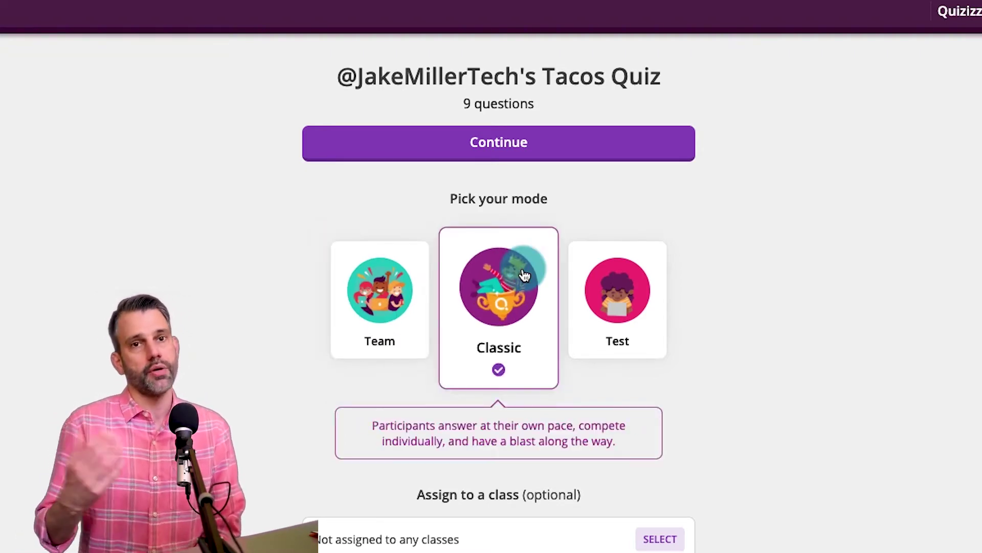
pyautogui.click(647, 283)
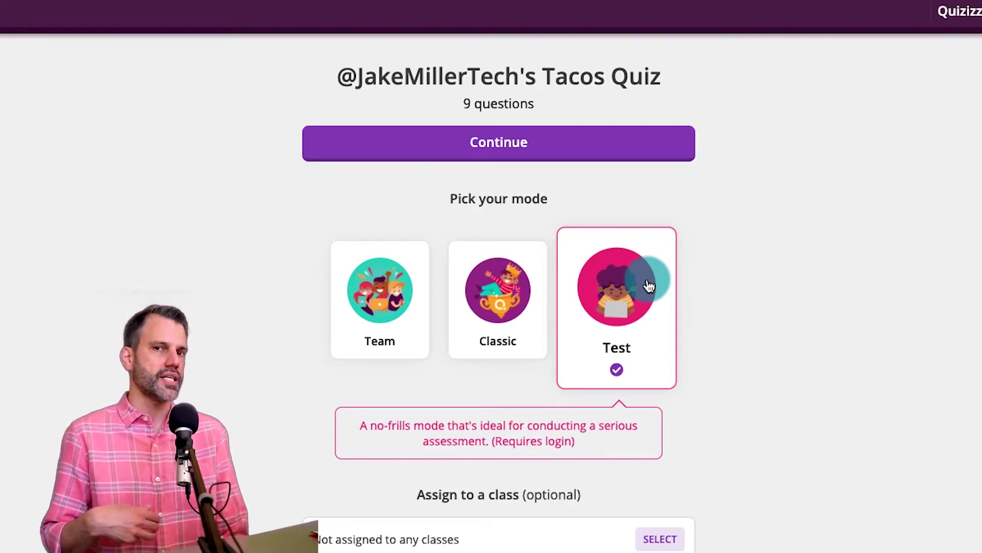
pyautogui.click(488, 306)
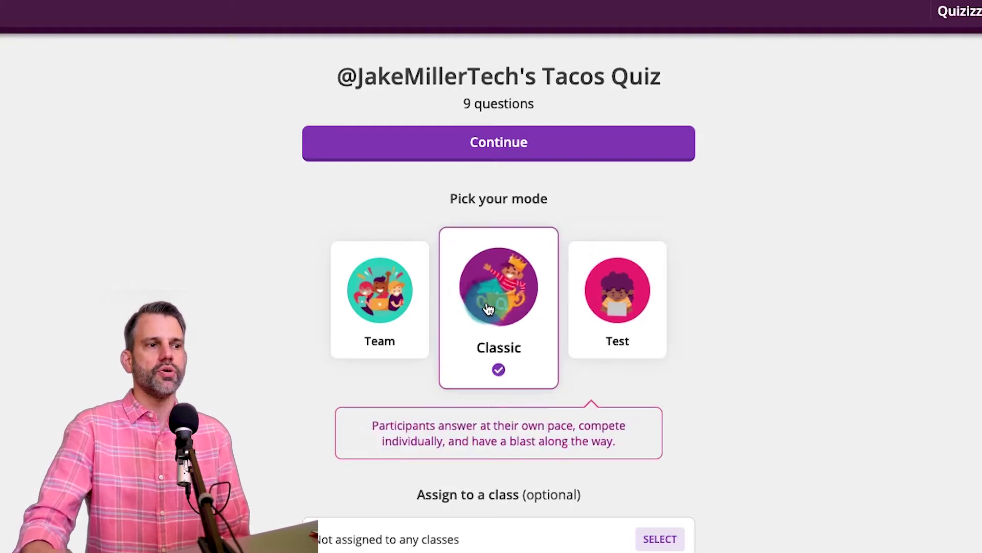
pyautogui.scroll(-5, 488, 307)
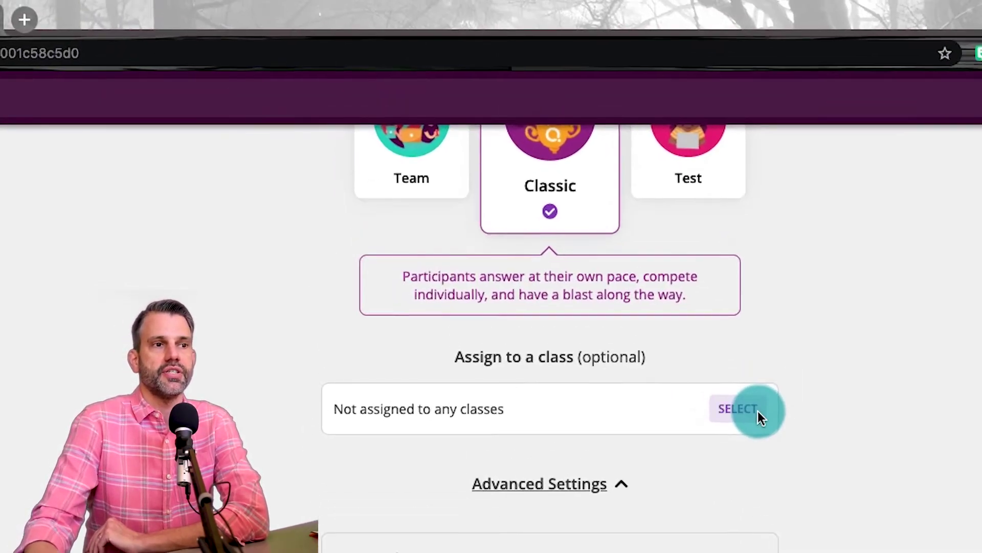
pyautogui.click(678, 283)
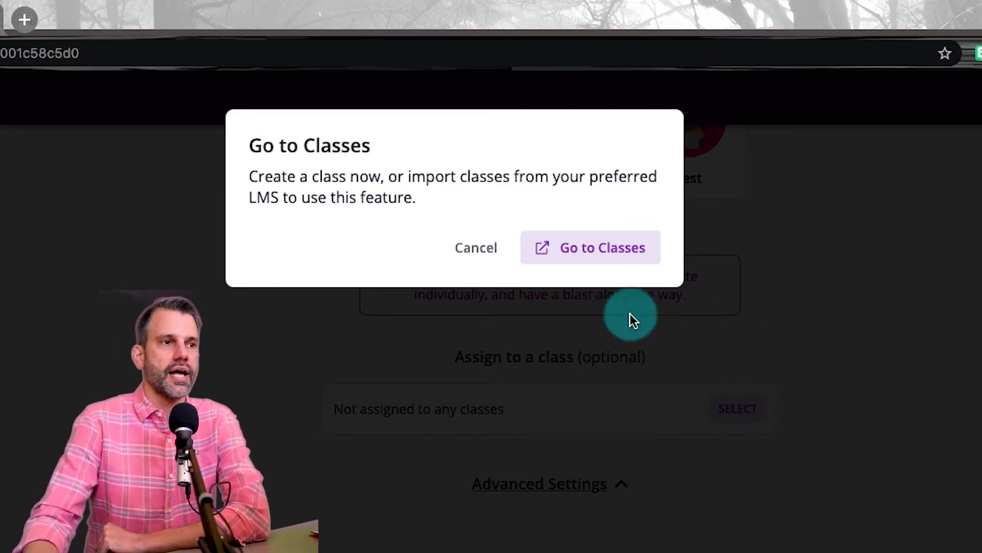
pyautogui.click(477, 249)
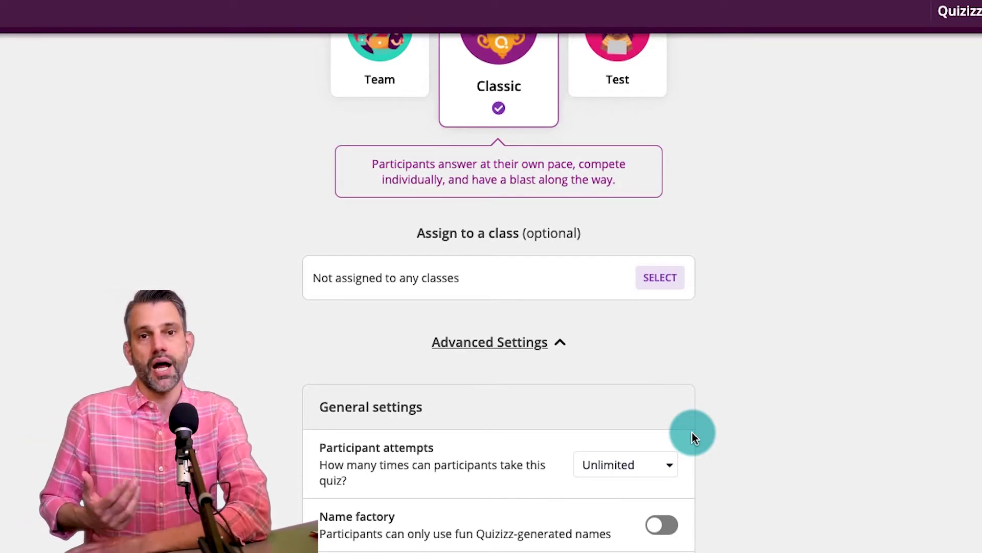
pyautogui.scroll(-5, 735, 215)
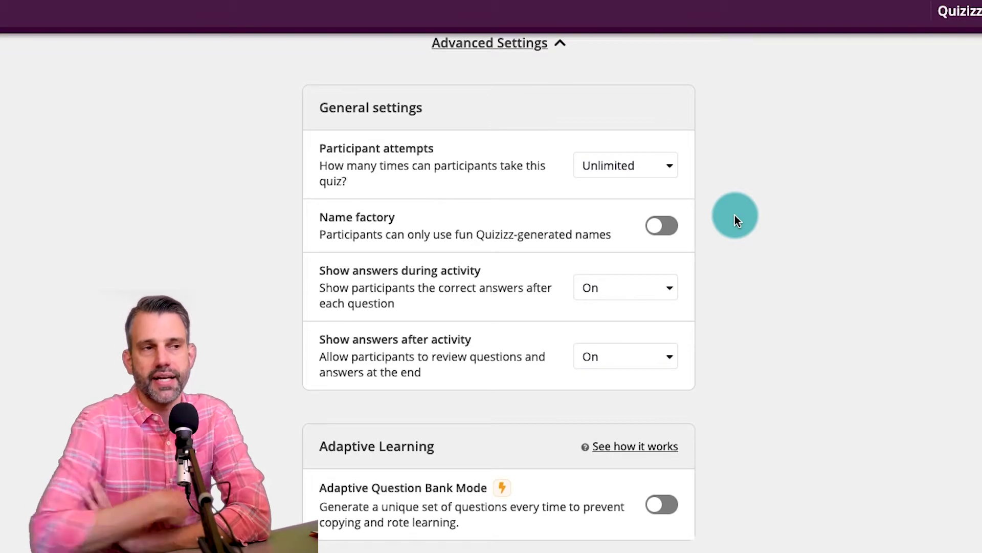
pyautogui.click(661, 177)
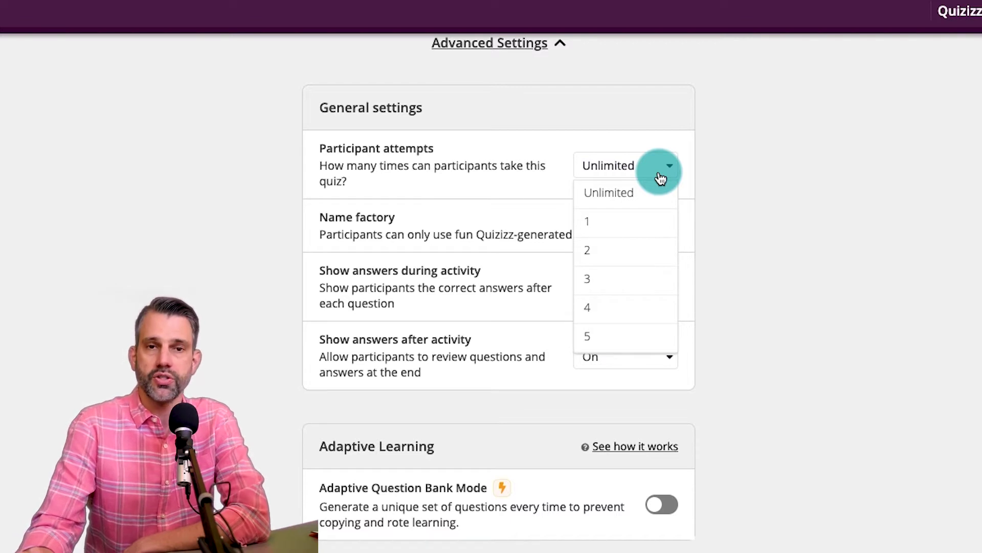
pyautogui.click(734, 152)
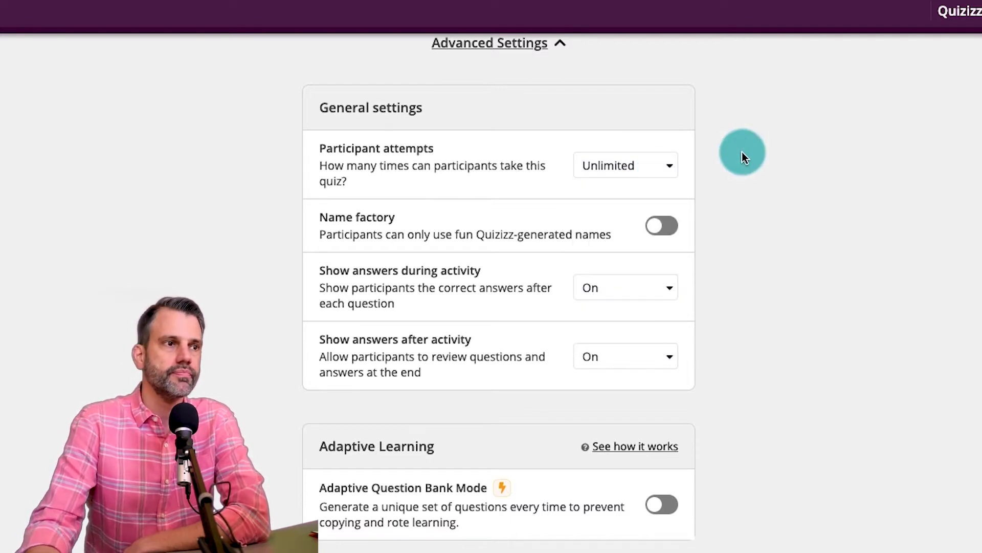
pyautogui.click(654, 230)
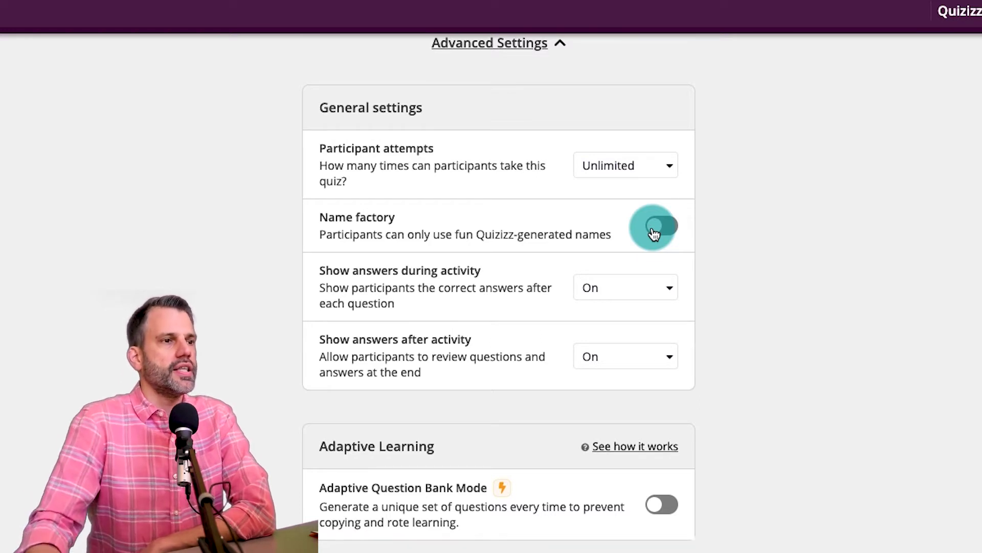
pyautogui.click(655, 233)
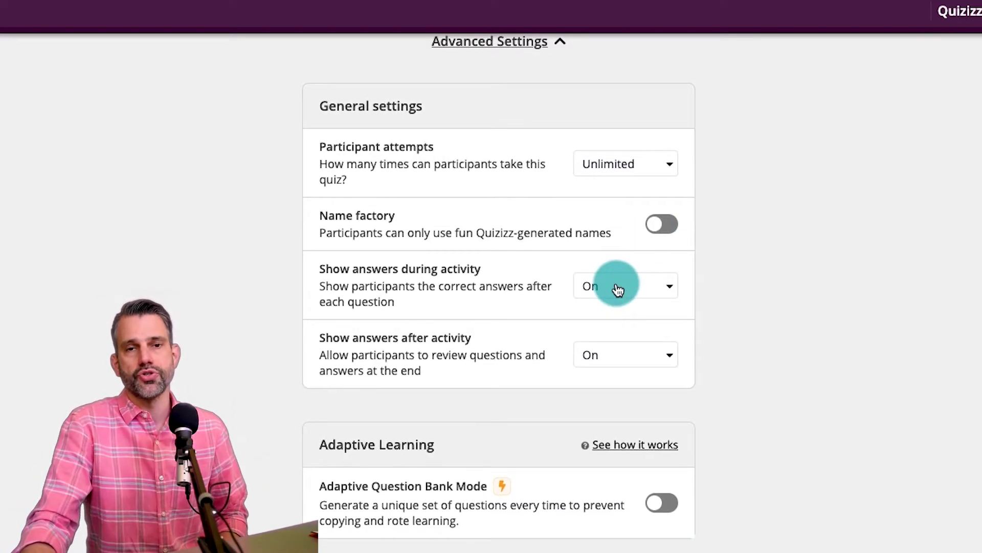
pyautogui.click(623, 290)
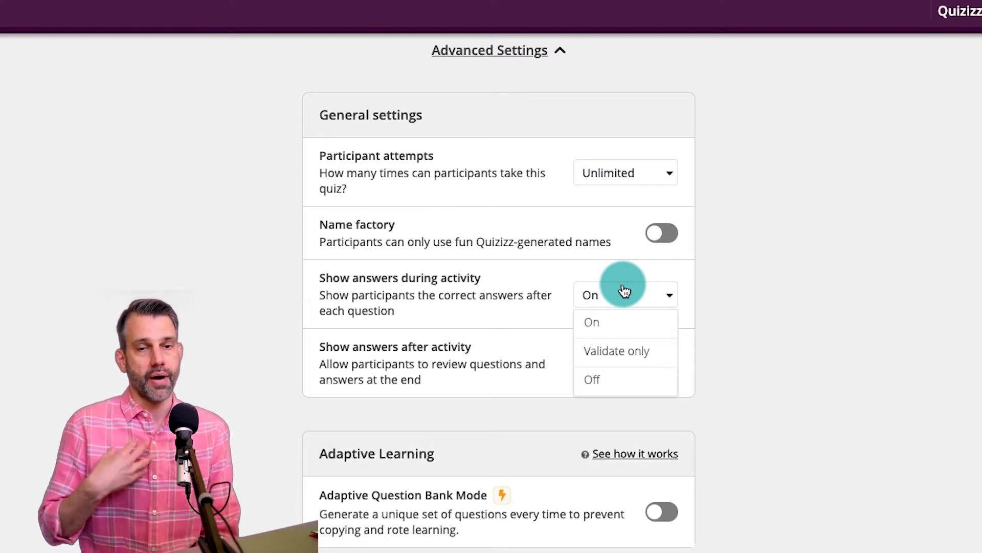
pyautogui.click(613, 392)
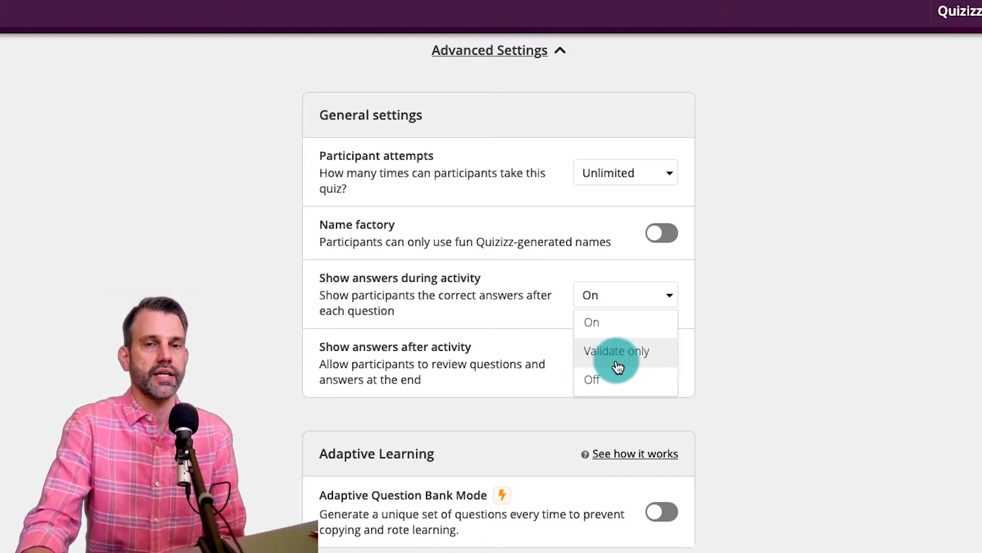
pyautogui.click(747, 304)
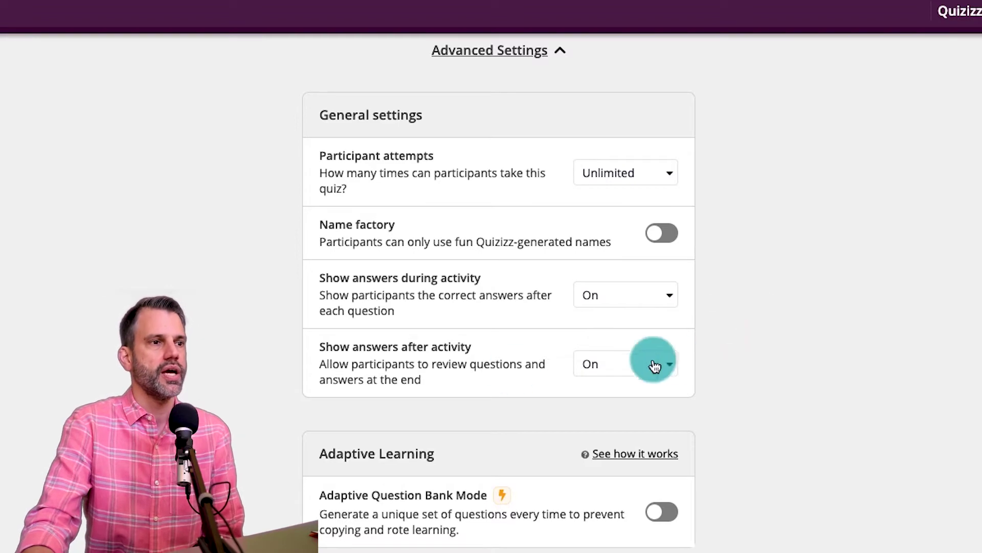
pyautogui.click(647, 366)
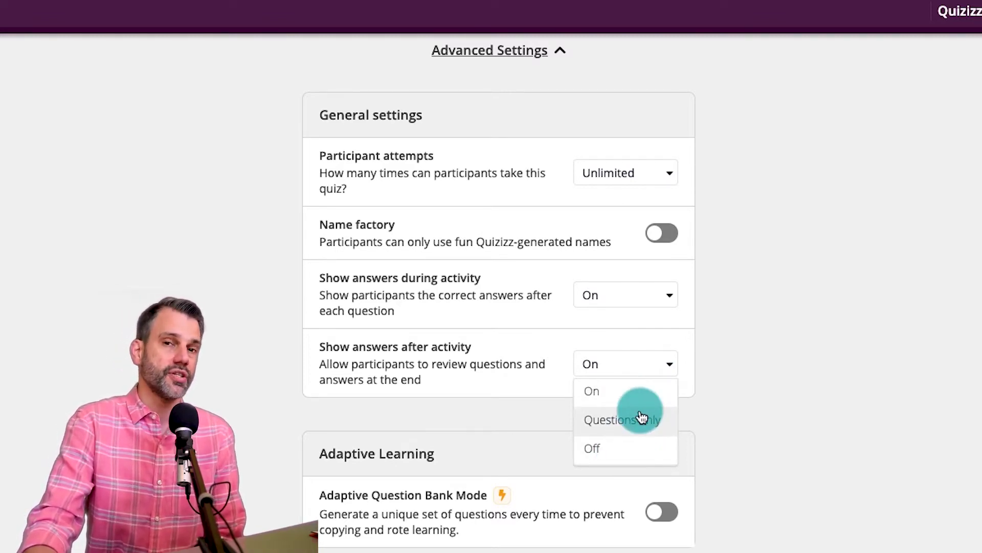
pyautogui.click(839, 292)
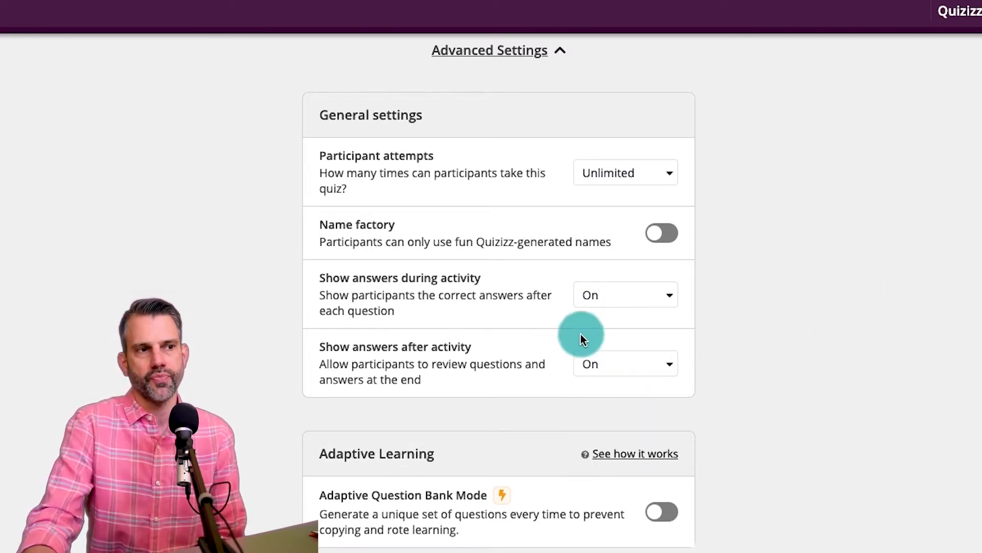
pyautogui.scroll(-5, 788, 342)
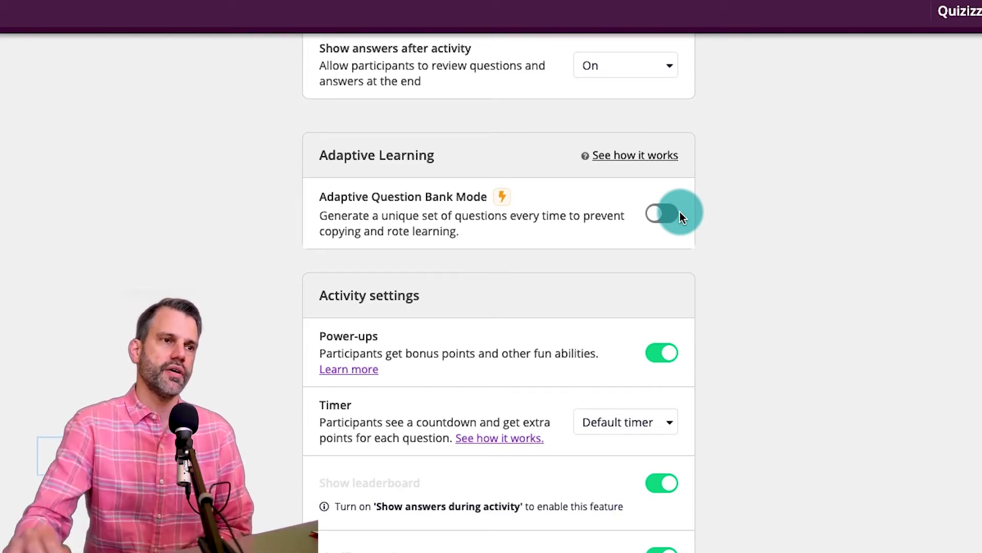
pyautogui.click(639, 155)
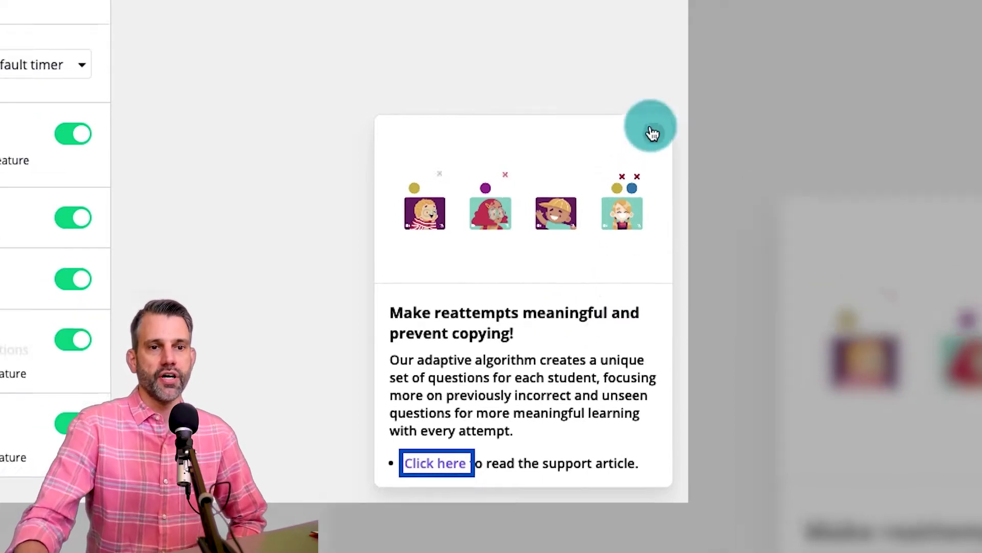
pyautogui.click(626, 114)
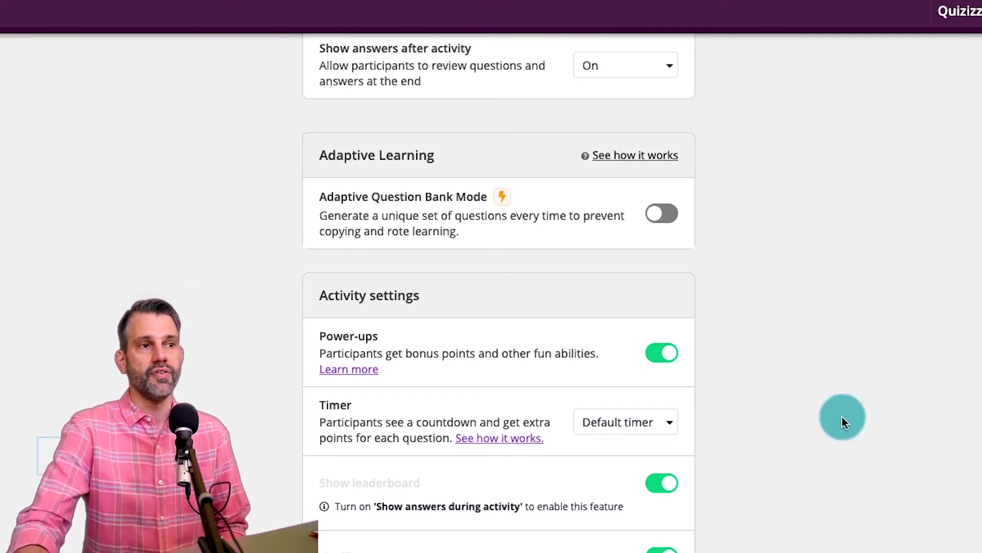
pyautogui.click(652, 225)
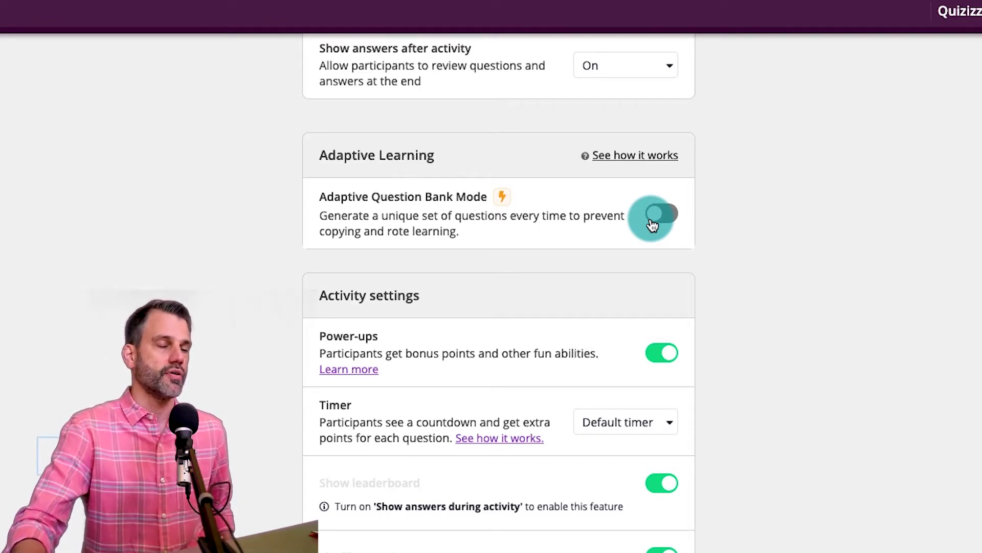
pyautogui.scroll(-6, 888, 260)
pyautogui.scroll(2, 591, 165)
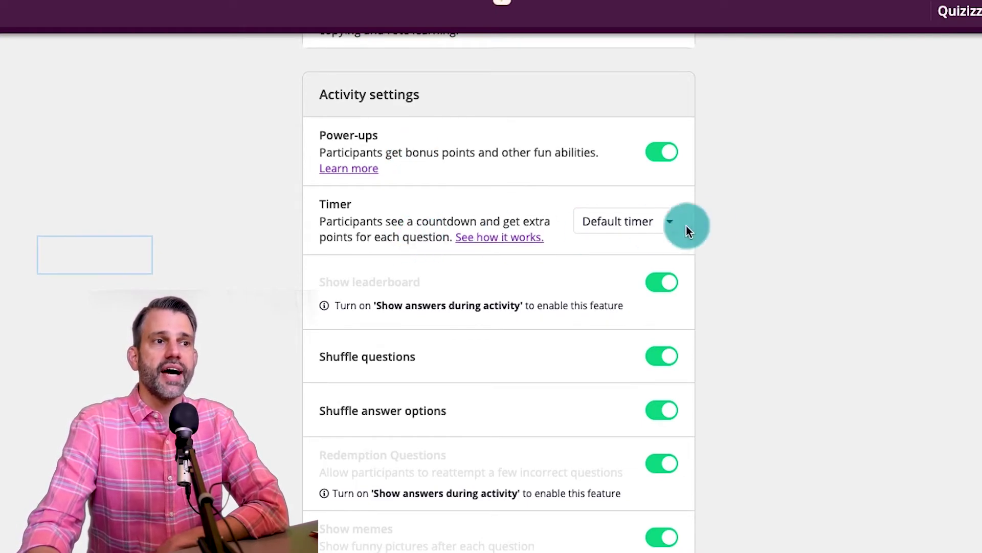
pyautogui.click(655, 229)
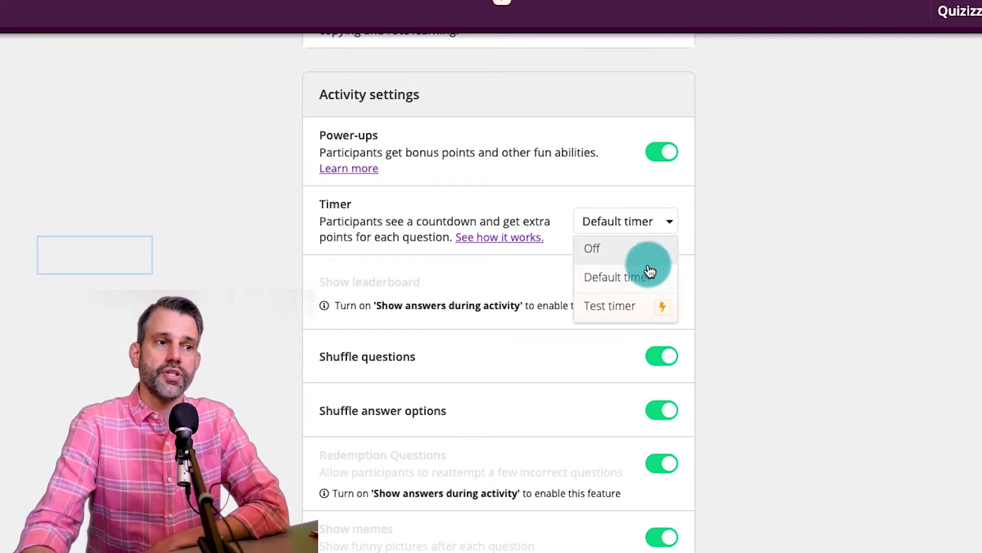
pyautogui.click(789, 253)
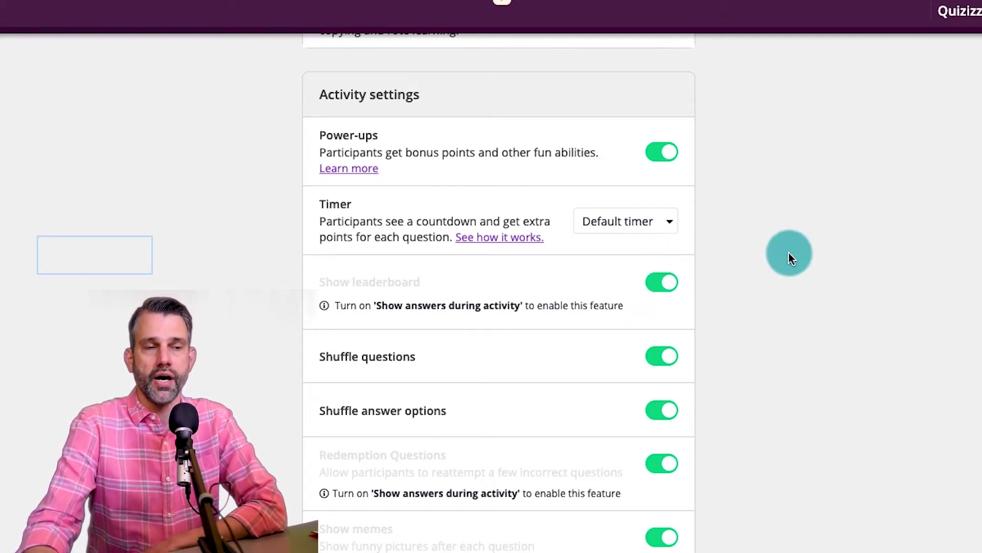
pyautogui.click(665, 227)
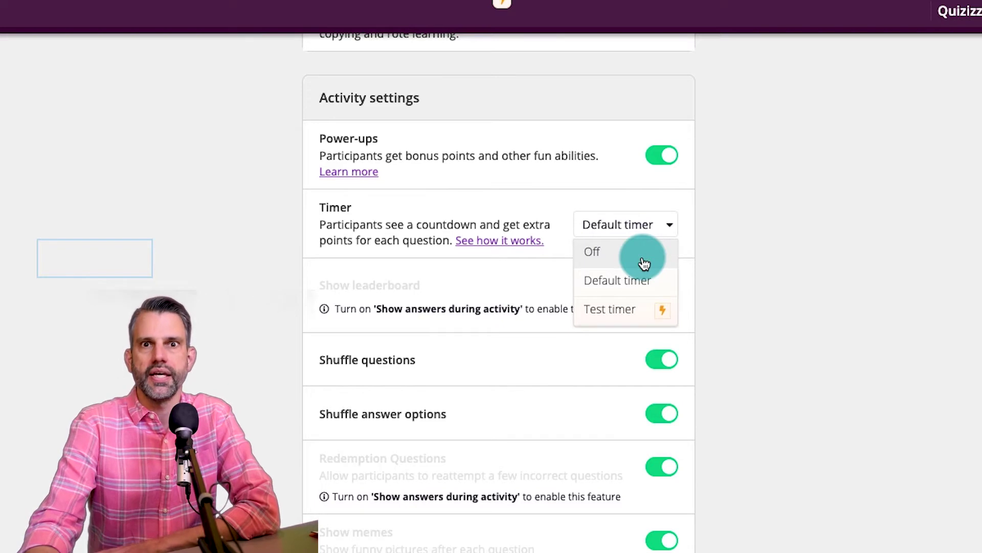
pyautogui.click(741, 253)
pyautogui.click(651, 231)
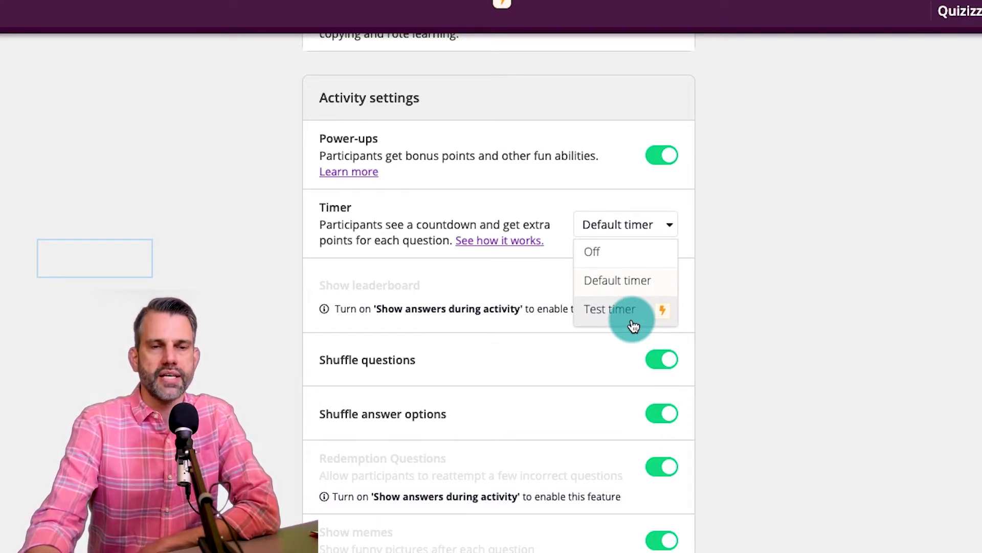
pyautogui.click(837, 205)
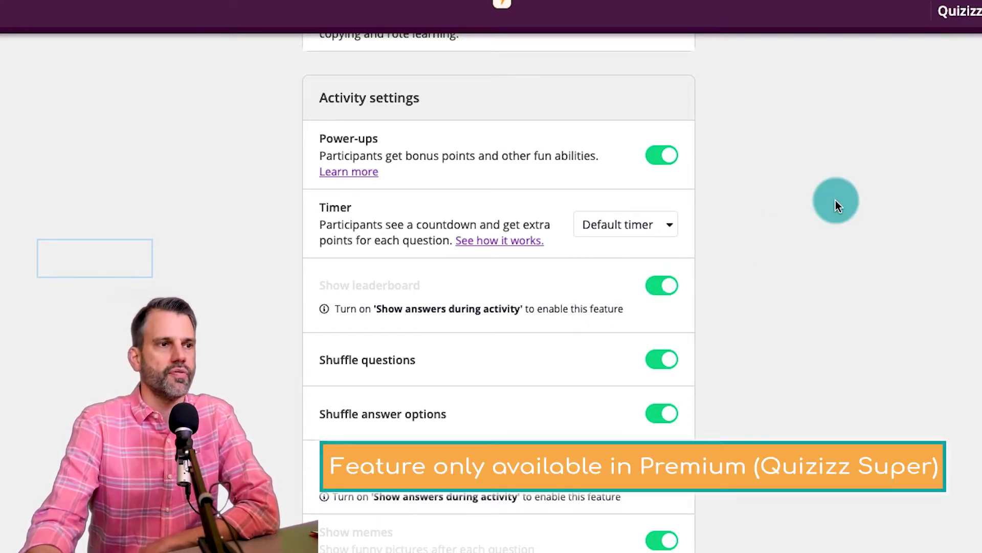
pyautogui.scroll(-2, 818, 219)
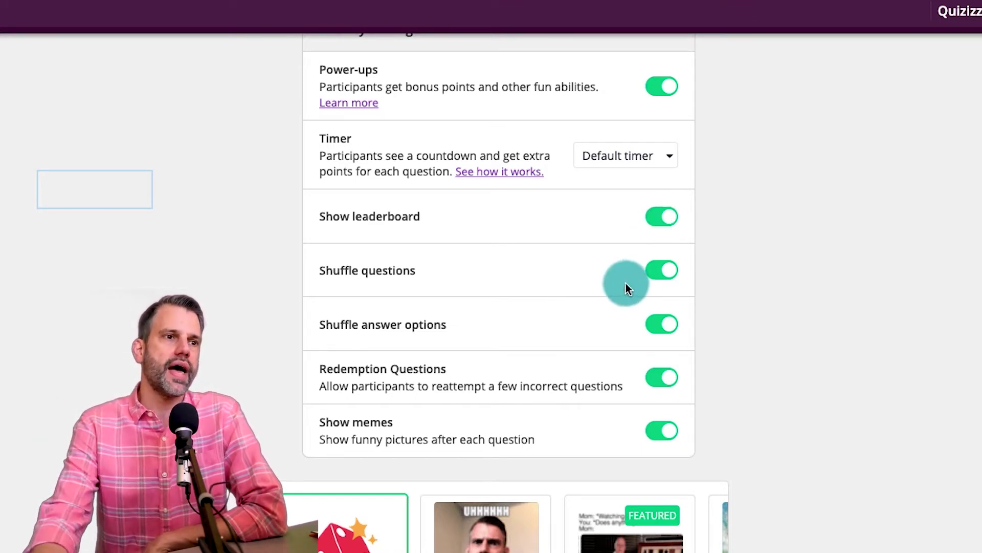
pyautogui.click(660, 277)
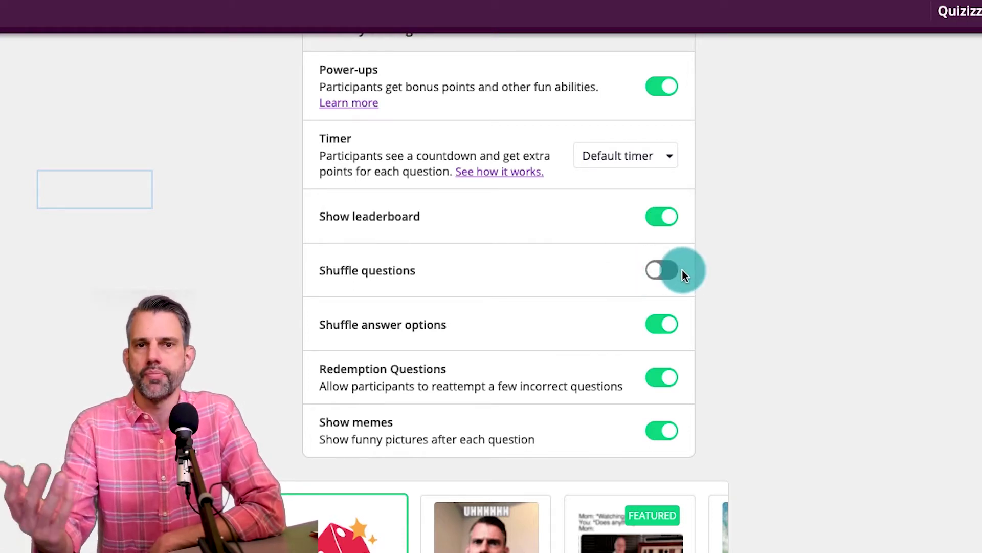
pyautogui.click(666, 274)
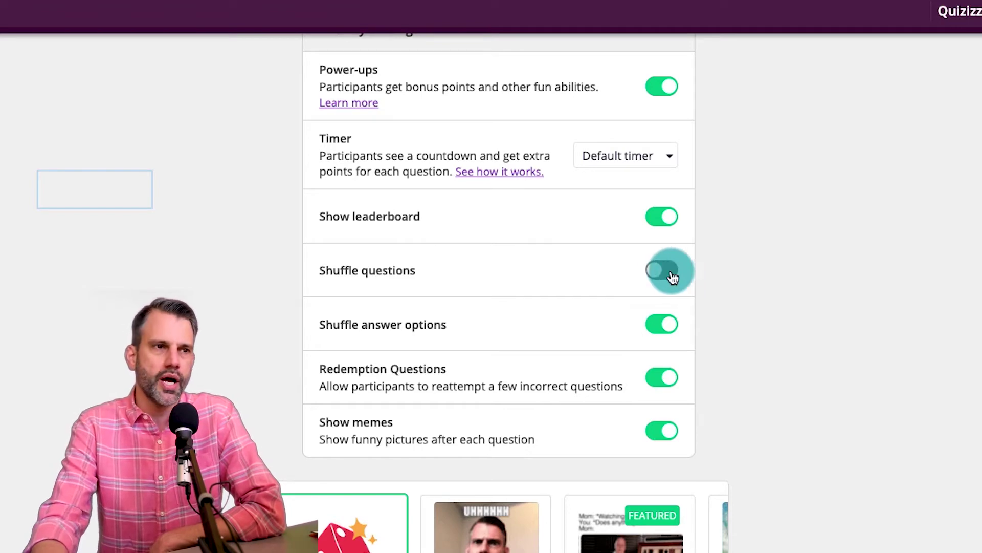
pyautogui.click(667, 324)
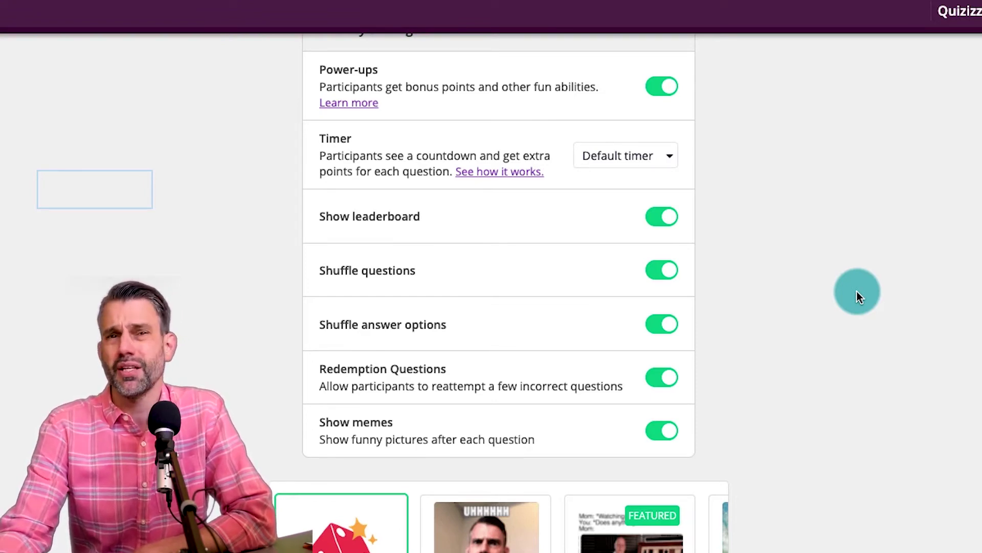
pyautogui.scroll(-5, 854, 256)
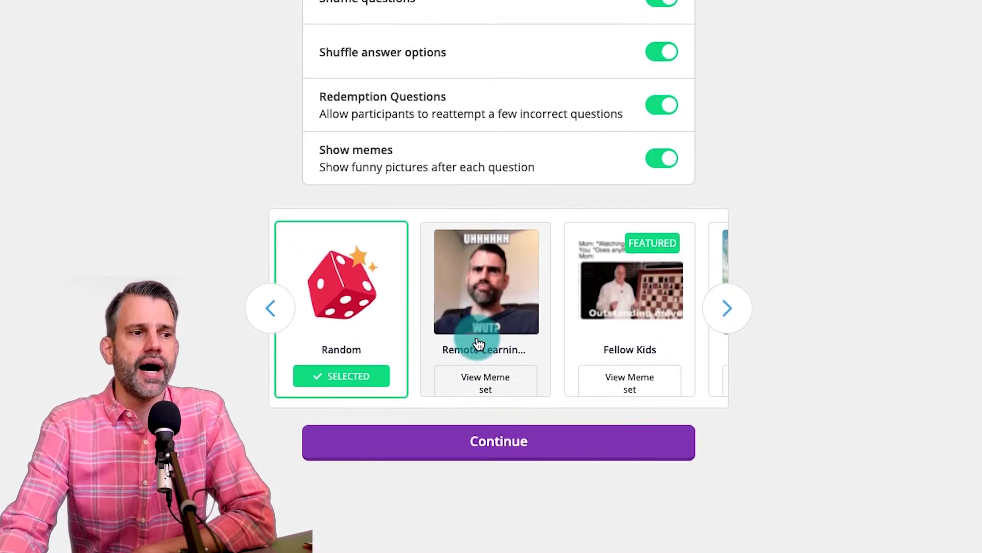
# Choose the Remote Learning meme set and continue to the lobby with join code 531311.
pyautogui.click(491, 309)
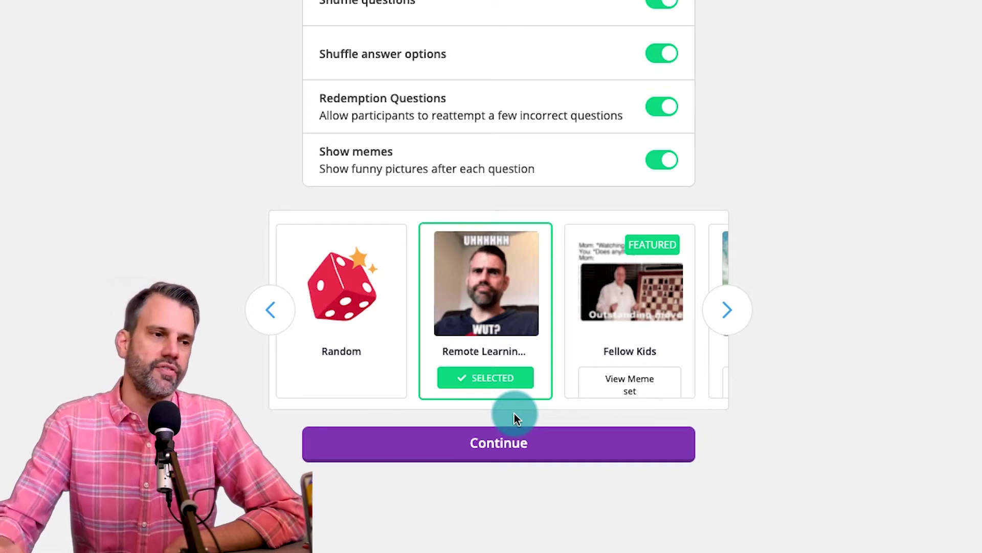
pyautogui.click(498, 445)
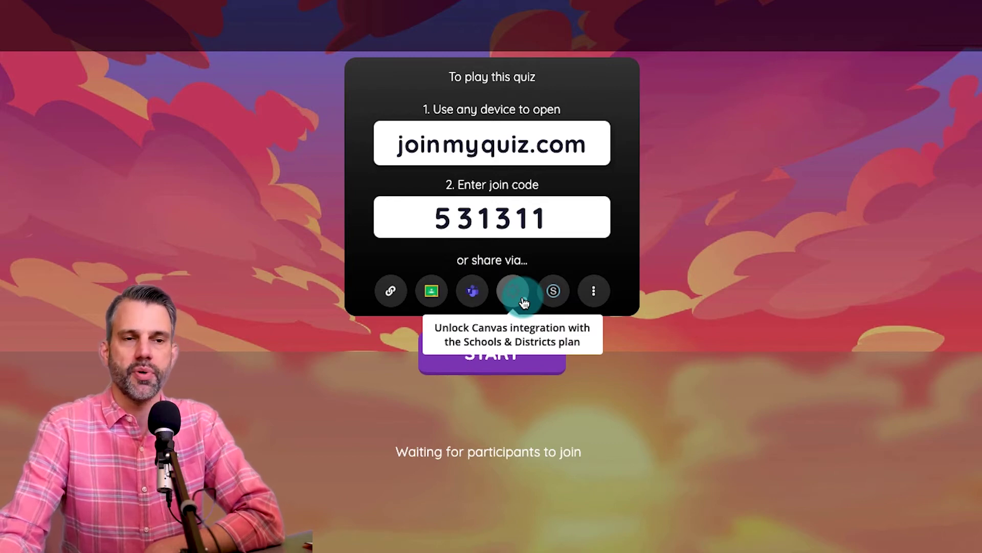
pyautogui.click(581, 290)
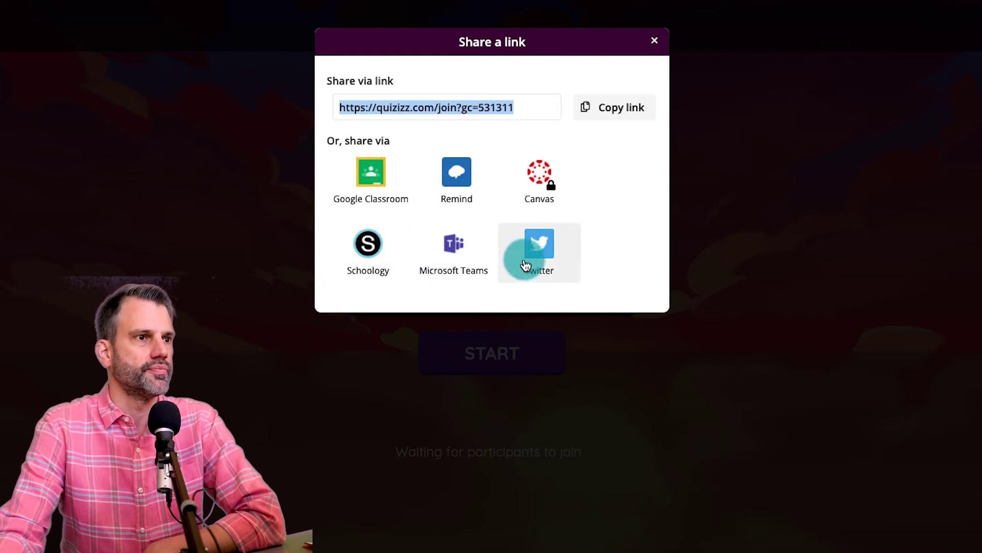
pyautogui.click(541, 258)
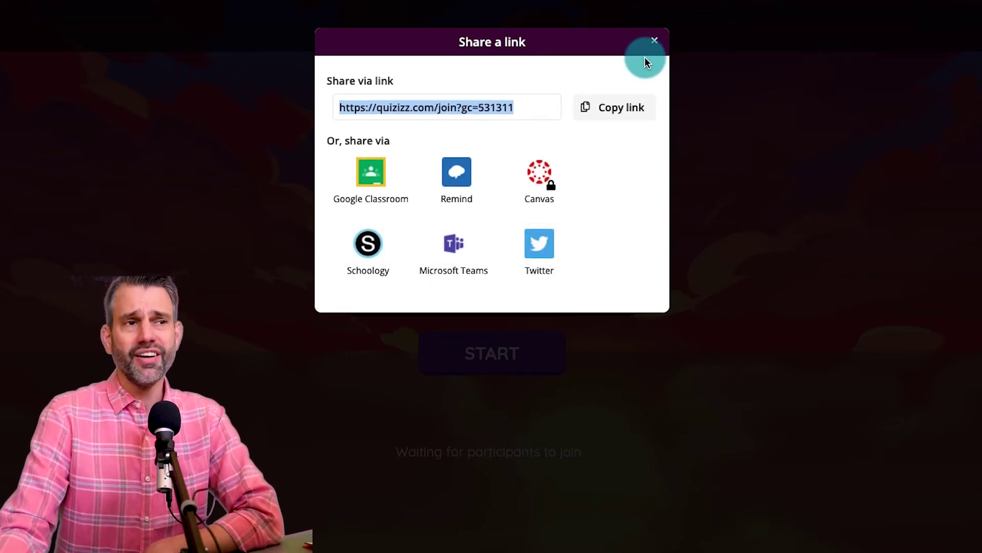
pyautogui.click(654, 40)
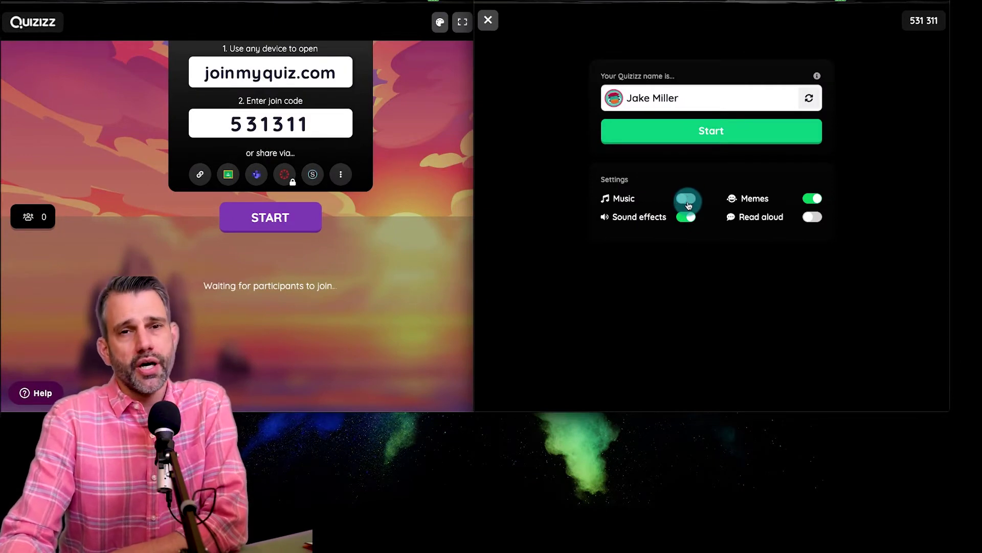
# Turn the player's music off, toggle Memes, leave Read aloud off, and join the lobby.
pyautogui.click(689, 204)
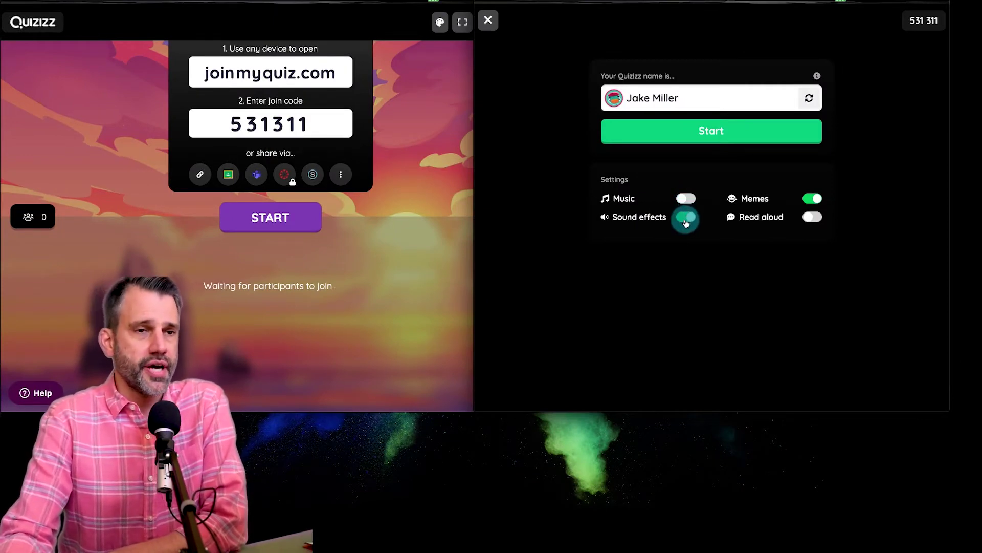
pyautogui.click(814, 201)
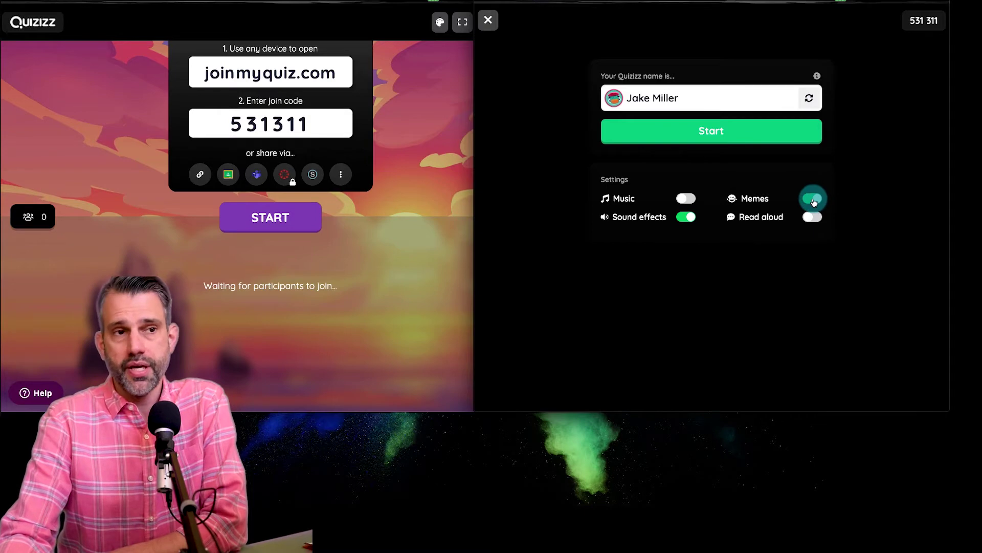
pyautogui.click(816, 220)
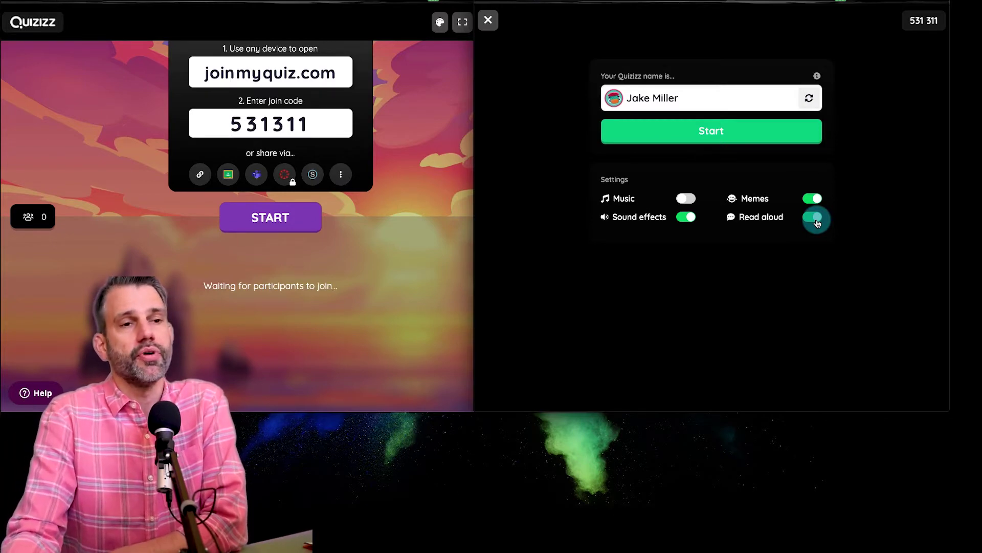
pyautogui.click(816, 220)
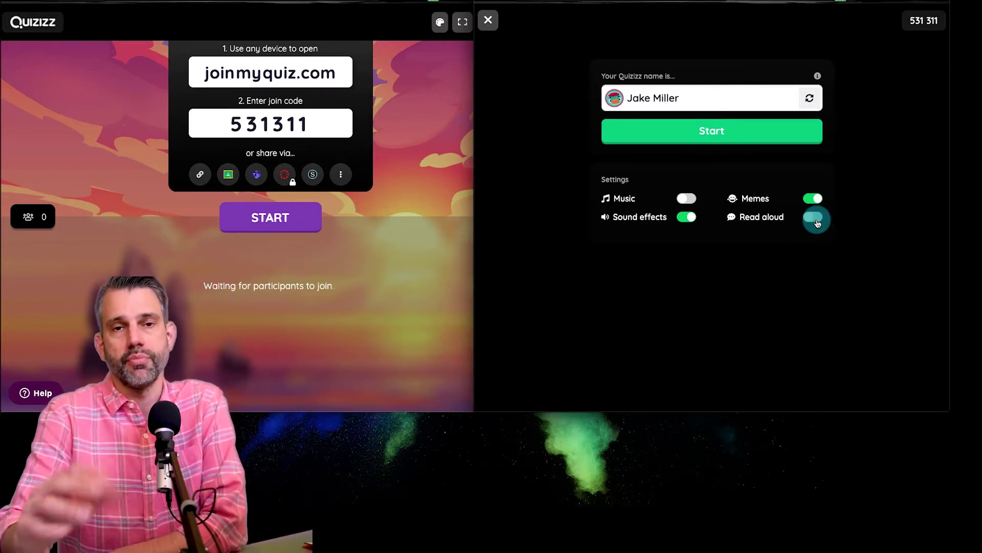
pyautogui.click(666, 132)
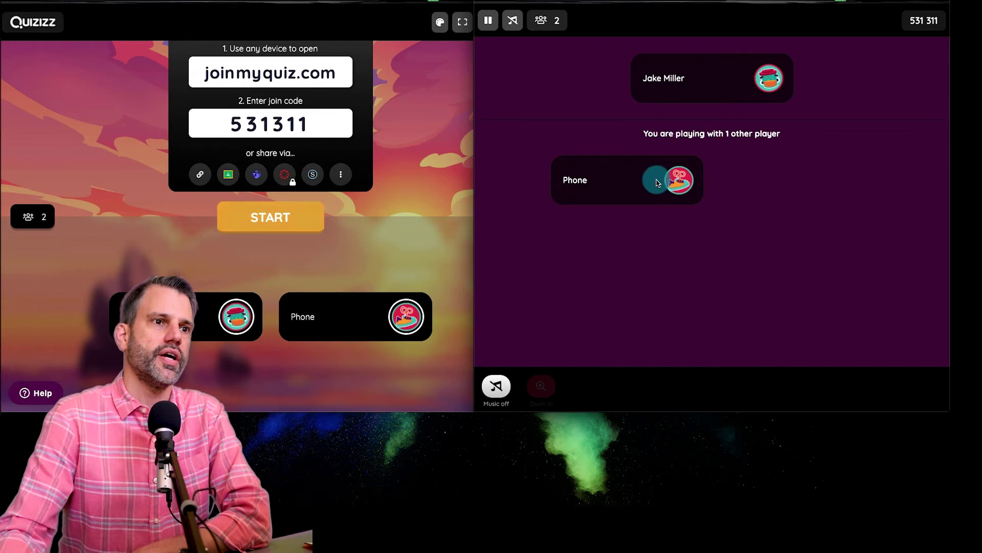
# Bring the host window forward and start the game for both players.
pyautogui.click(406, 148)
pyautogui.click(299, 225)
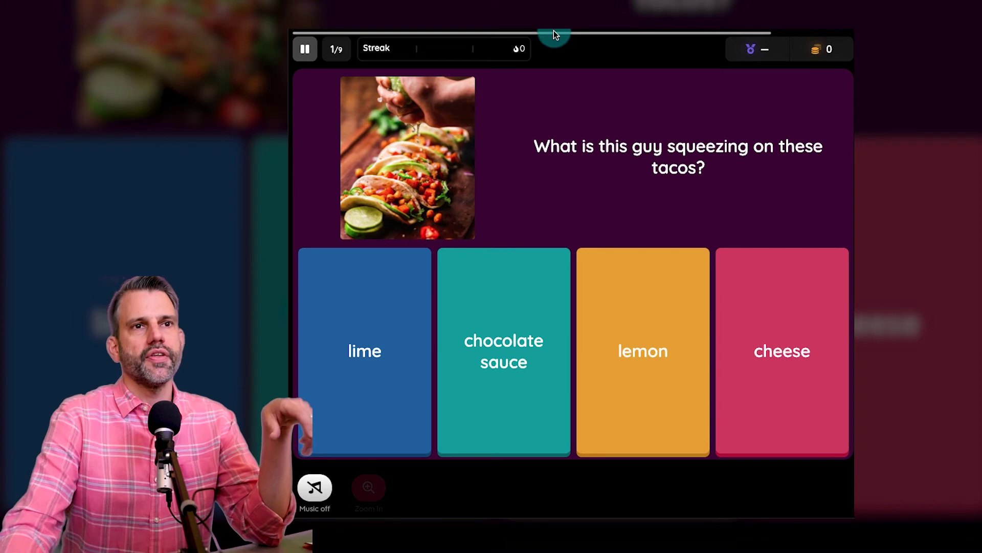
# Pause and resume the quiz, then answer lime, hard corn and Spain for questions 1–3.
pyautogui.click(306, 53)
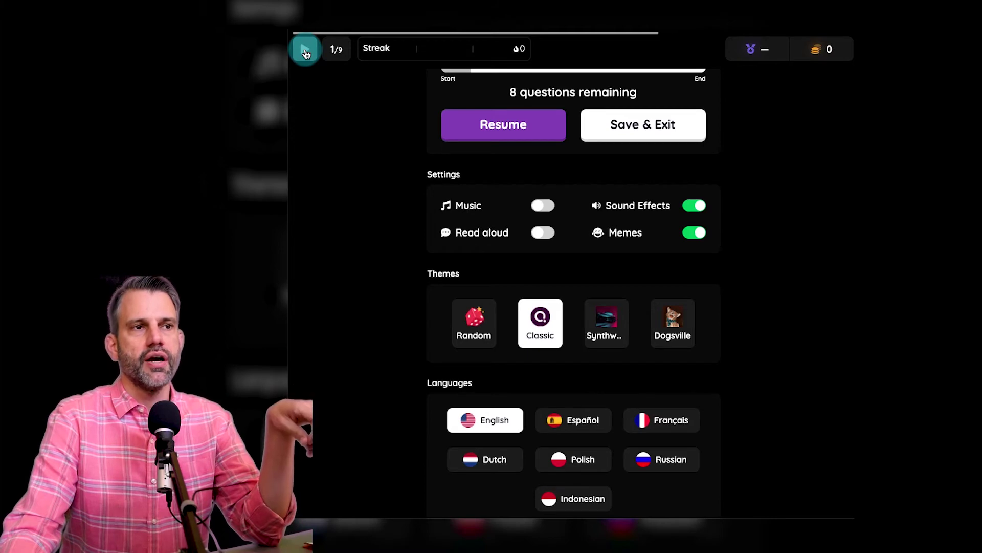
pyautogui.click(306, 51)
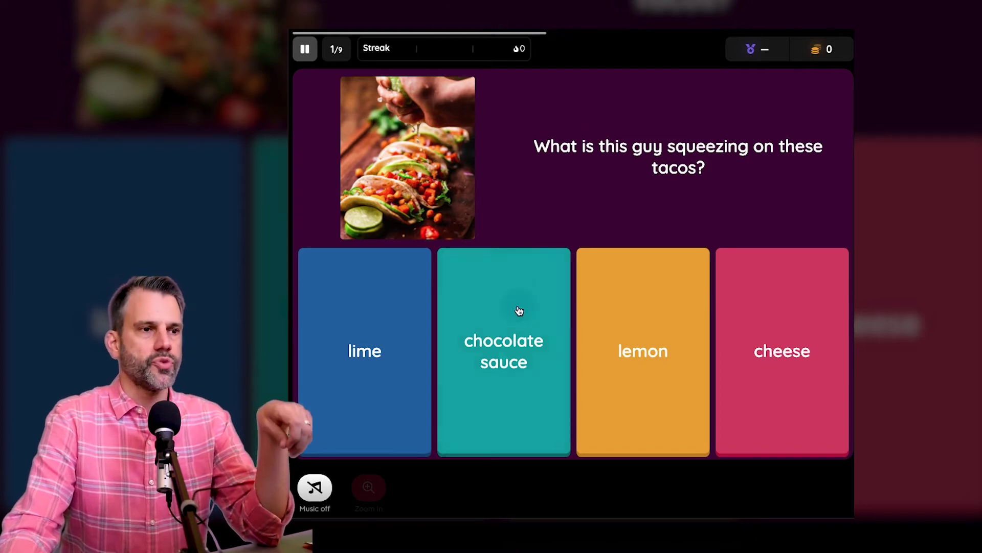
pyautogui.click(372, 335)
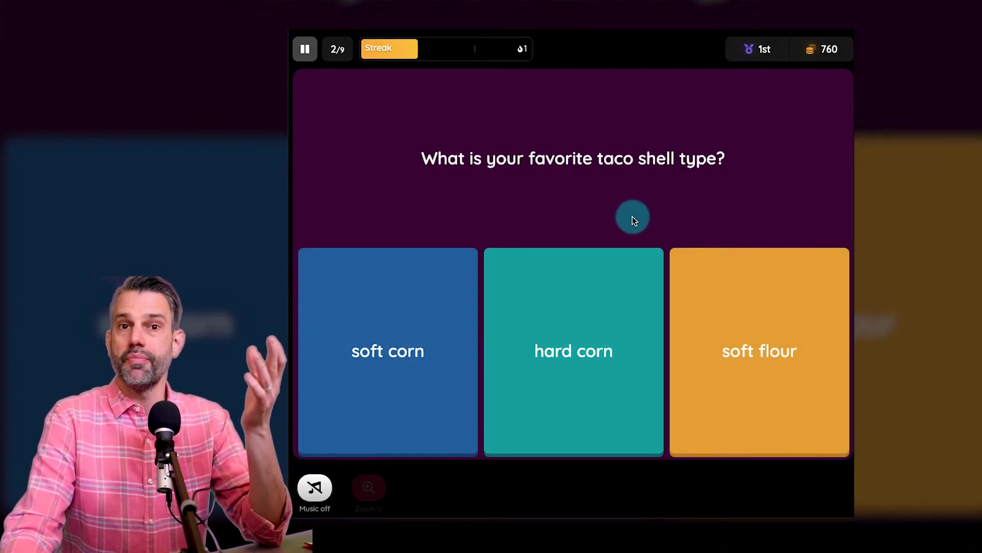
pyautogui.click(575, 313)
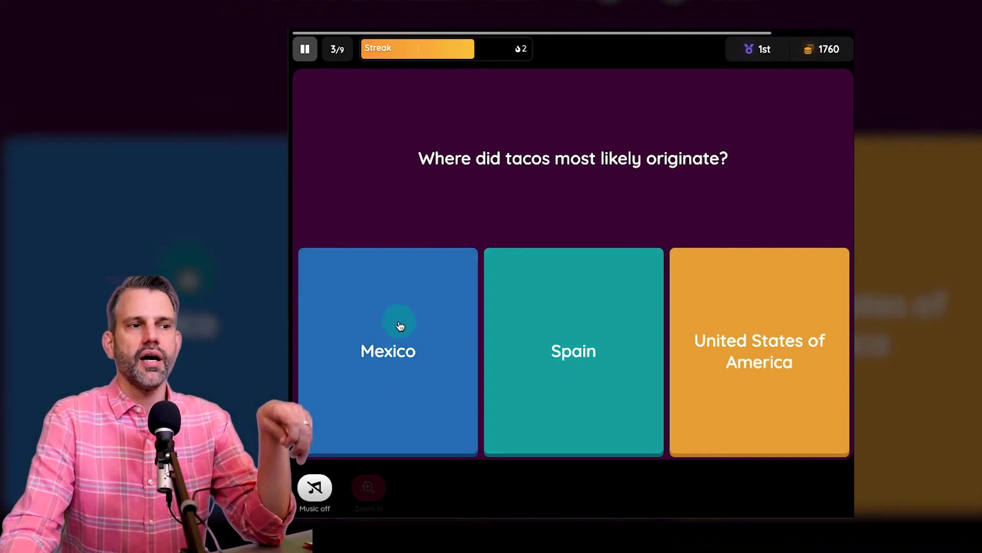
pyautogui.click(591, 308)
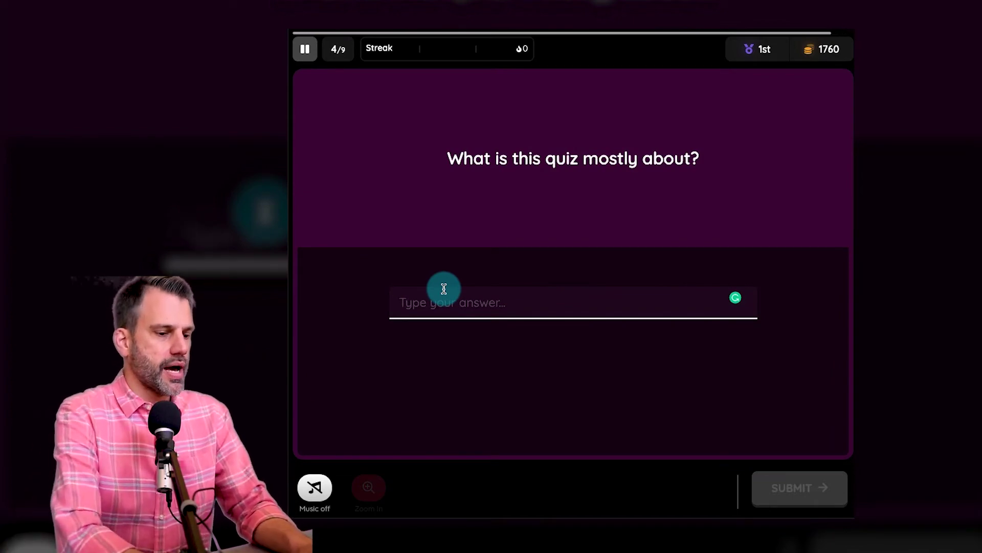
# Submit 'takos' for question 4, cheese and meat for question 5, and 'A free one' for question 6.
pyautogui.write('takos')
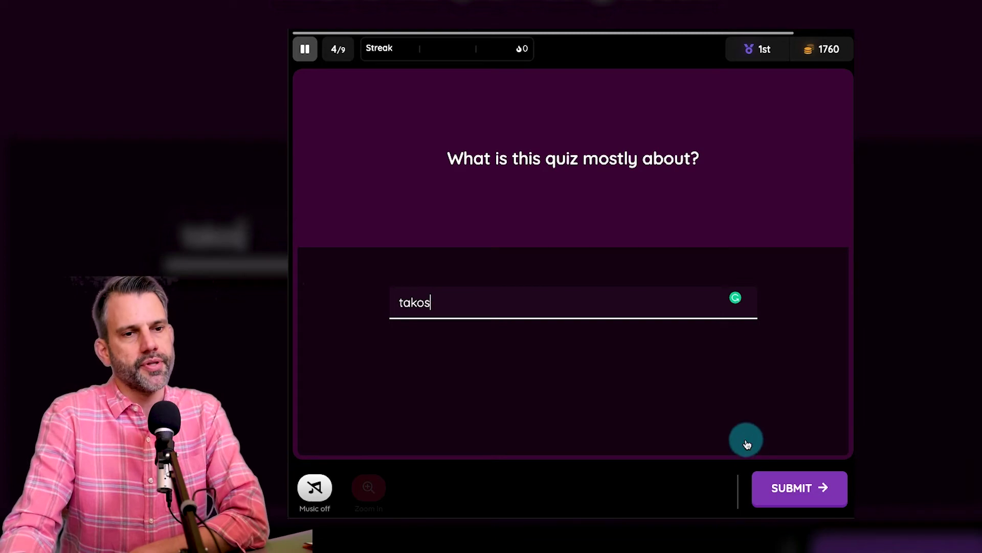
pyautogui.click(783, 487)
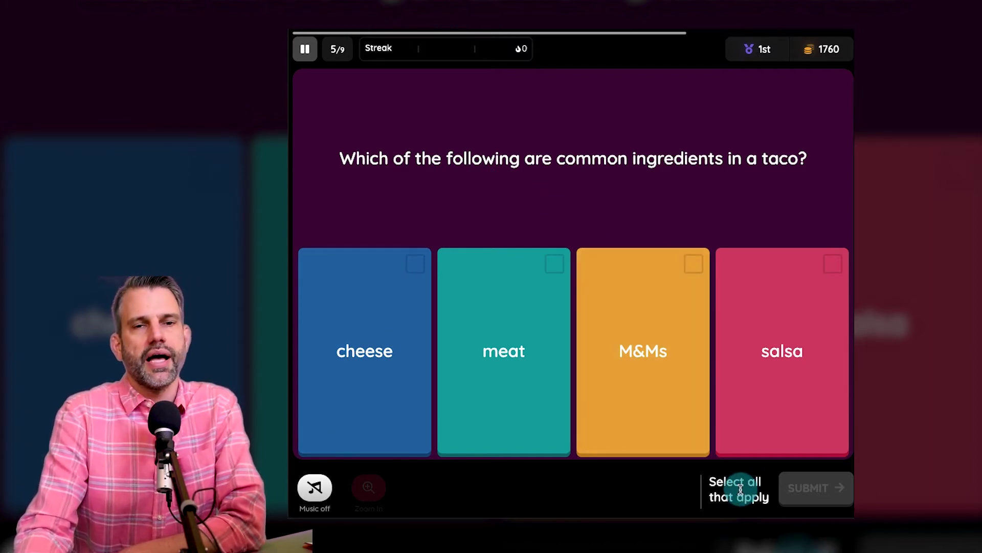
pyautogui.click(412, 274)
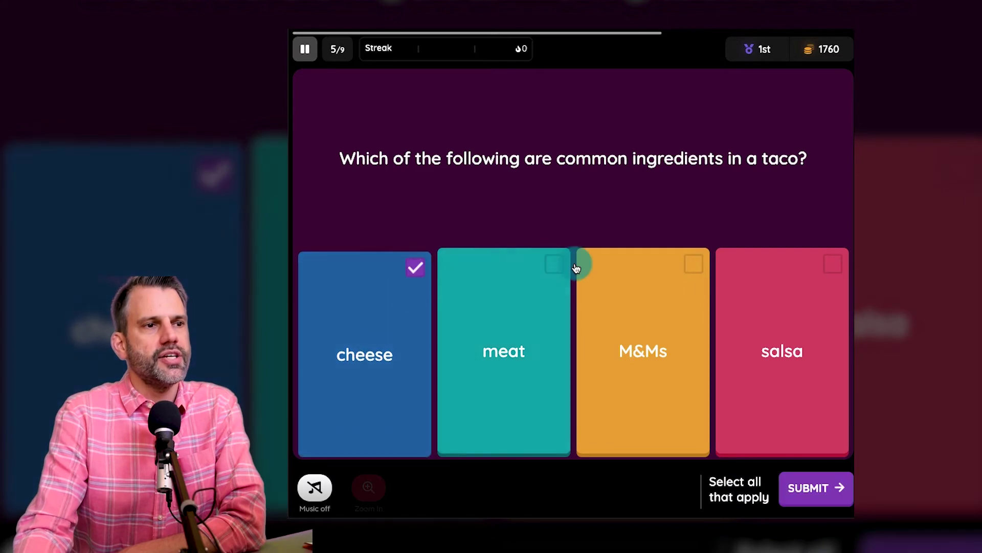
pyautogui.click(554, 264)
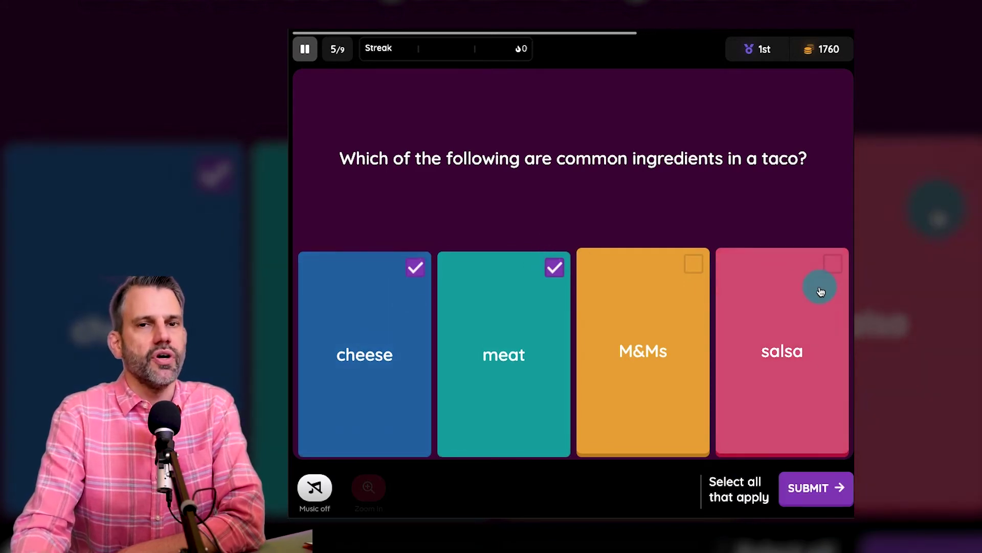
pyautogui.click(800, 492)
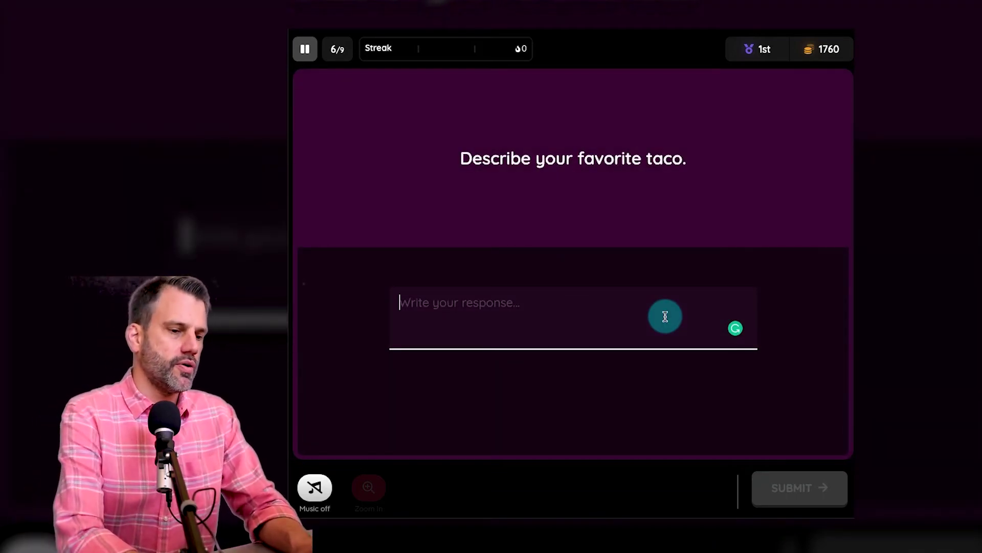
pyautogui.write('A free one.')
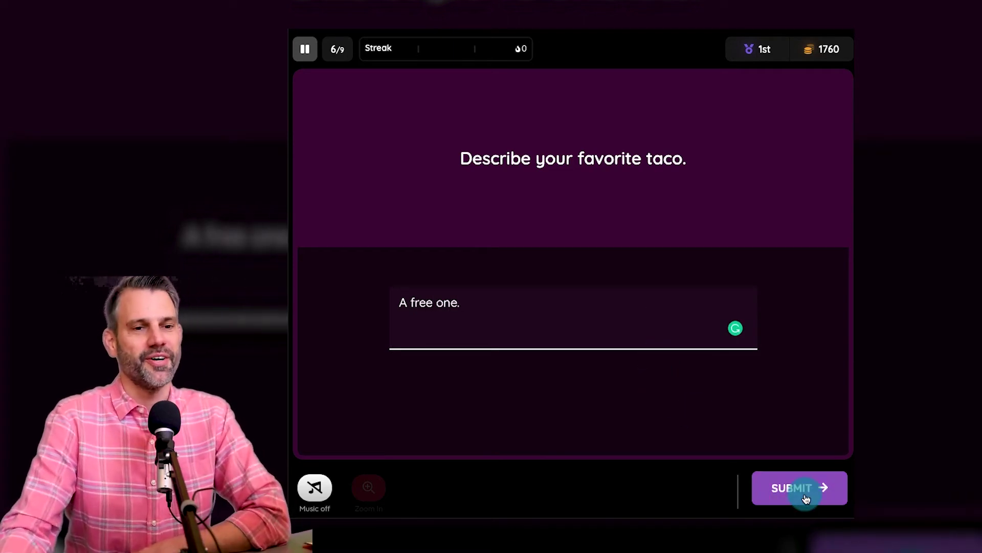
pyautogui.click(804, 493)
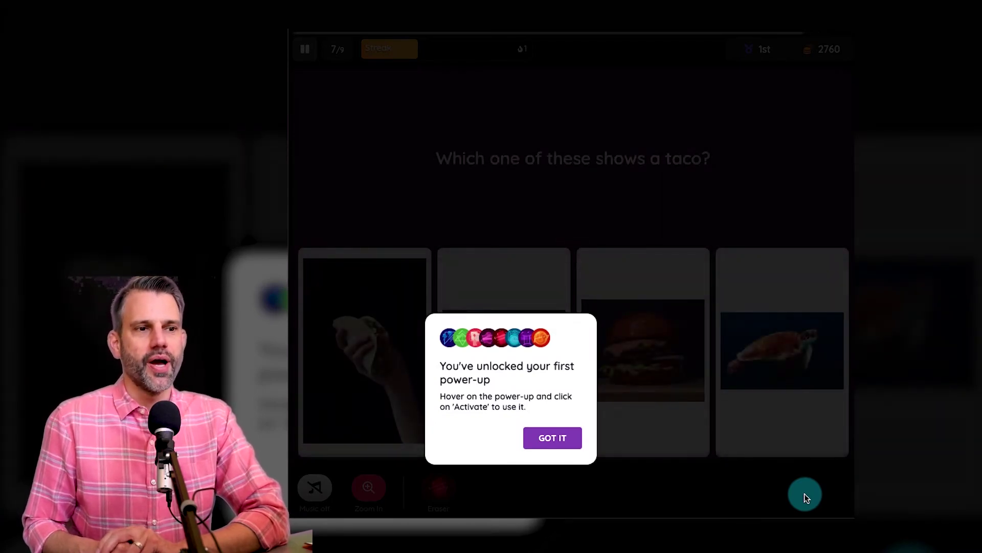
# Dismiss the power-up notice and answer the taco image, 'the meat' and 'Quadratic Formula'.
pyautogui.click(565, 440)
pyautogui.click(324, 334)
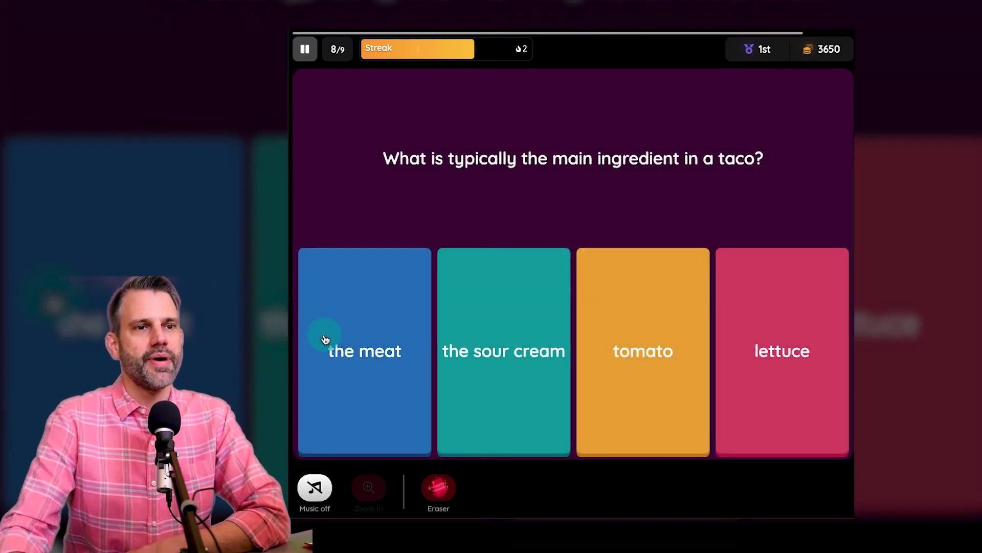
pyautogui.click(400, 302)
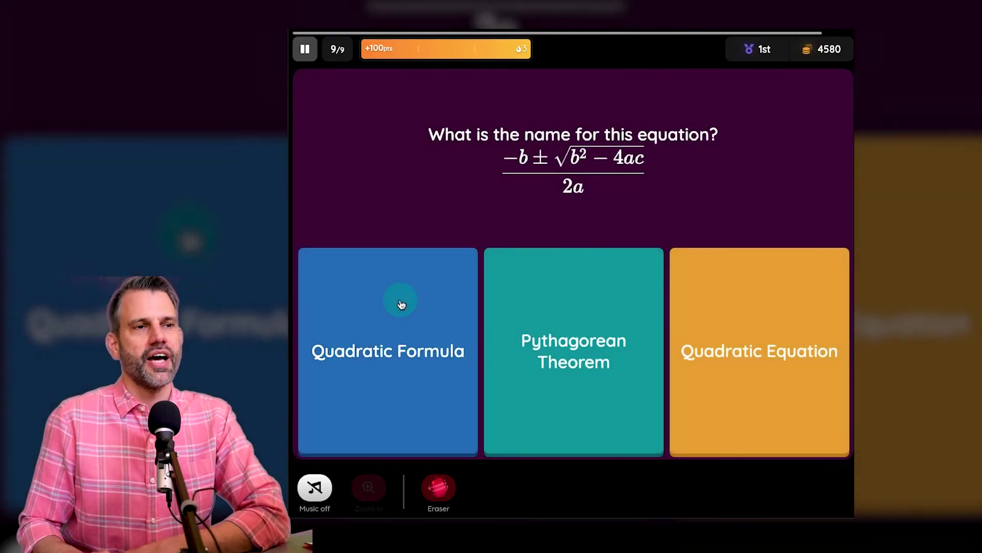
pyautogui.click(377, 322)
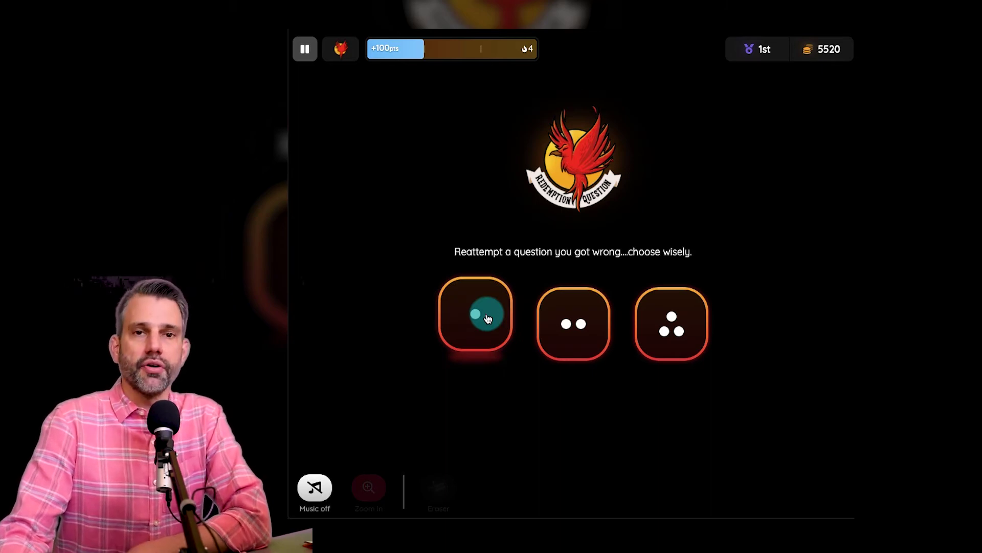
# Pick the first redemption die and resubmit the ingredients question with meat, cheese and salsa.
pyautogui.click(471, 330)
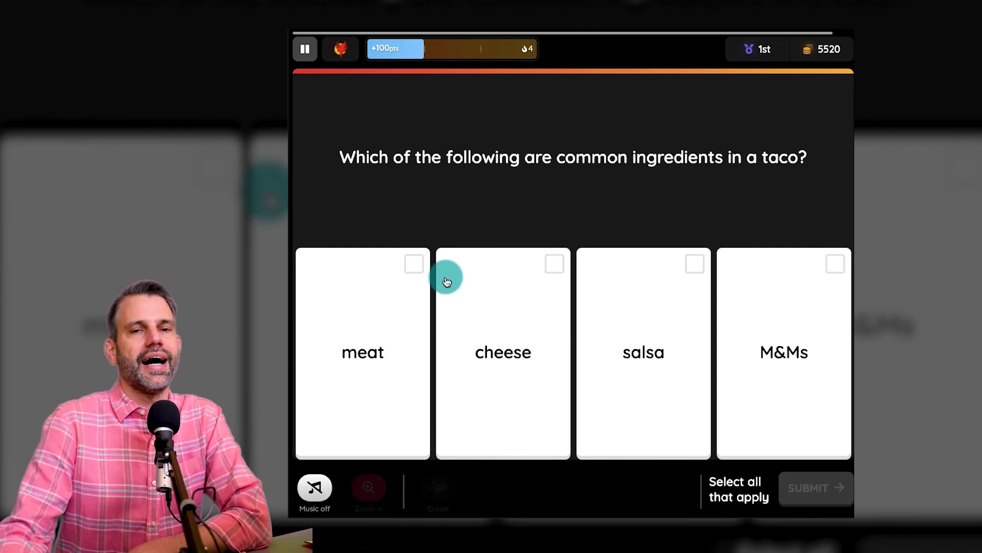
pyautogui.click(415, 266)
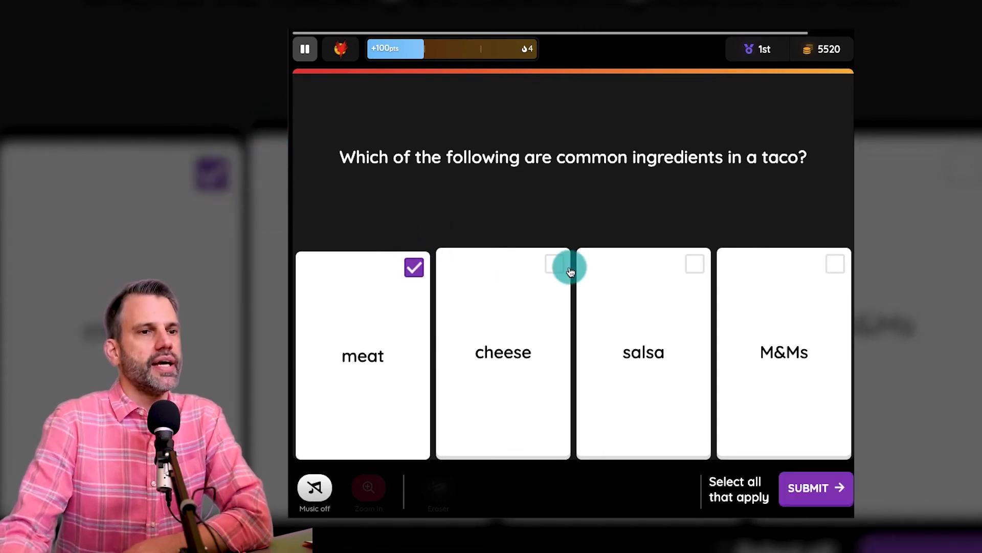
pyautogui.click(569, 269)
pyautogui.click(688, 264)
pyautogui.click(827, 487)
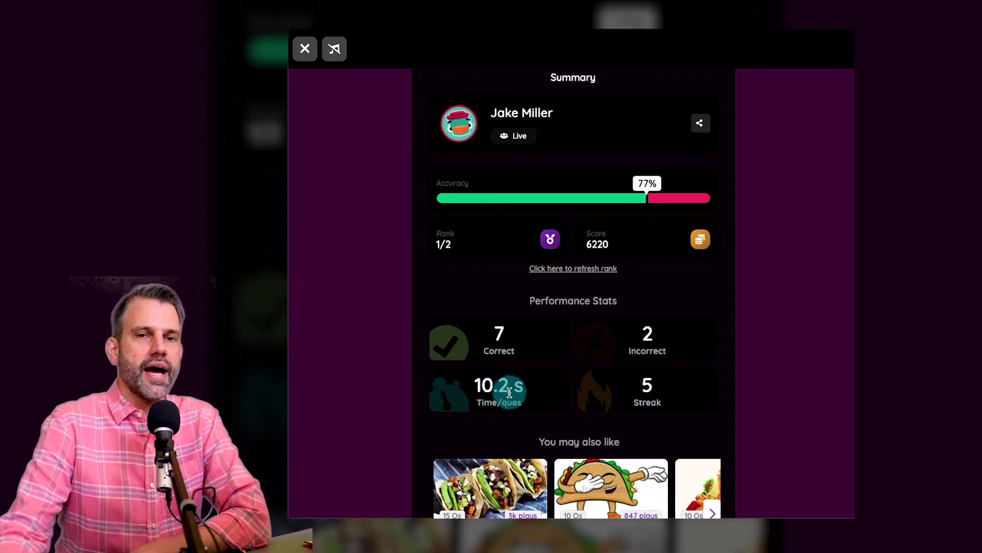
pyautogui.scroll(-4, 786, 348)
pyautogui.scroll(-5, 785, 347)
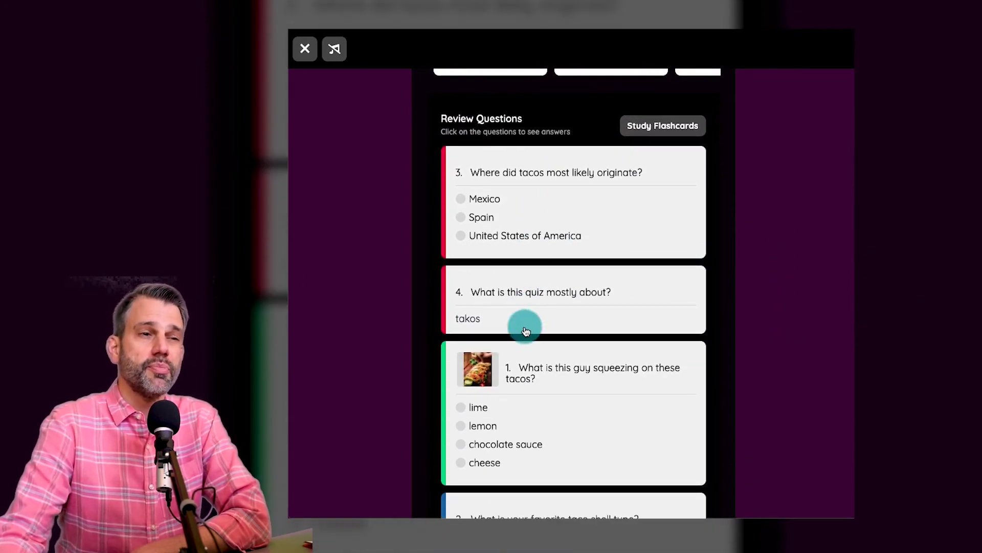
pyautogui.scroll(-2, 525, 325)
pyautogui.scroll(-9, 563, 158)
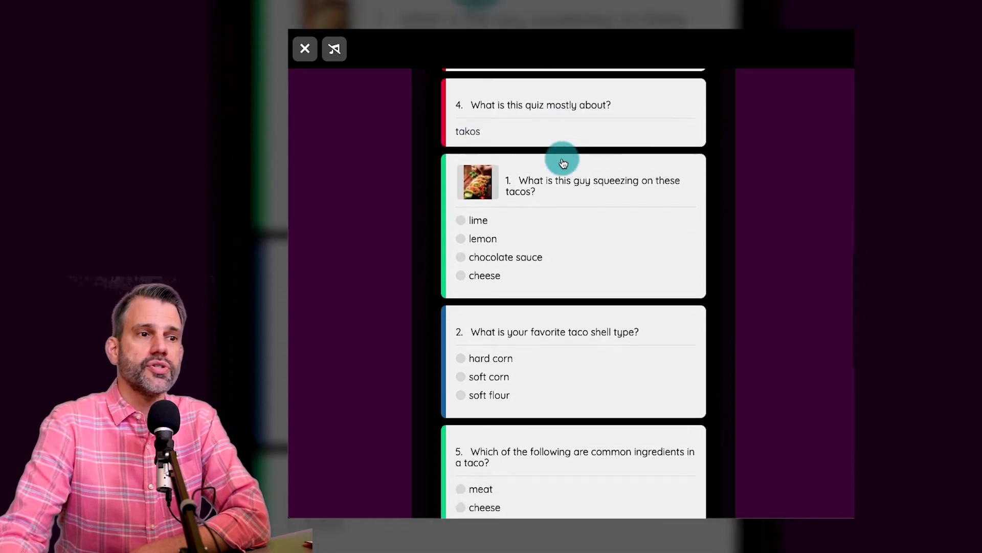
pyautogui.scroll(2, 645, 193)
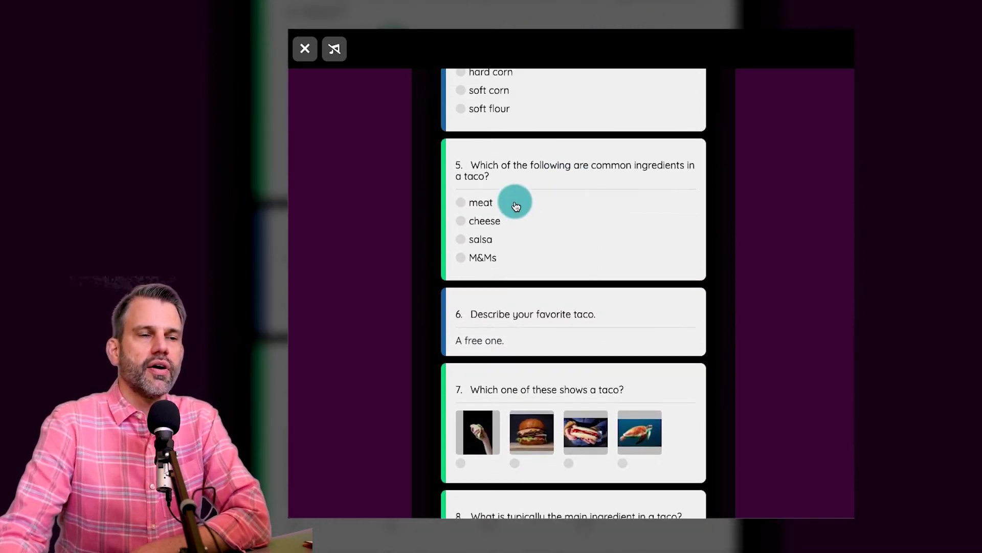
pyautogui.scroll(-6, 558, 212)
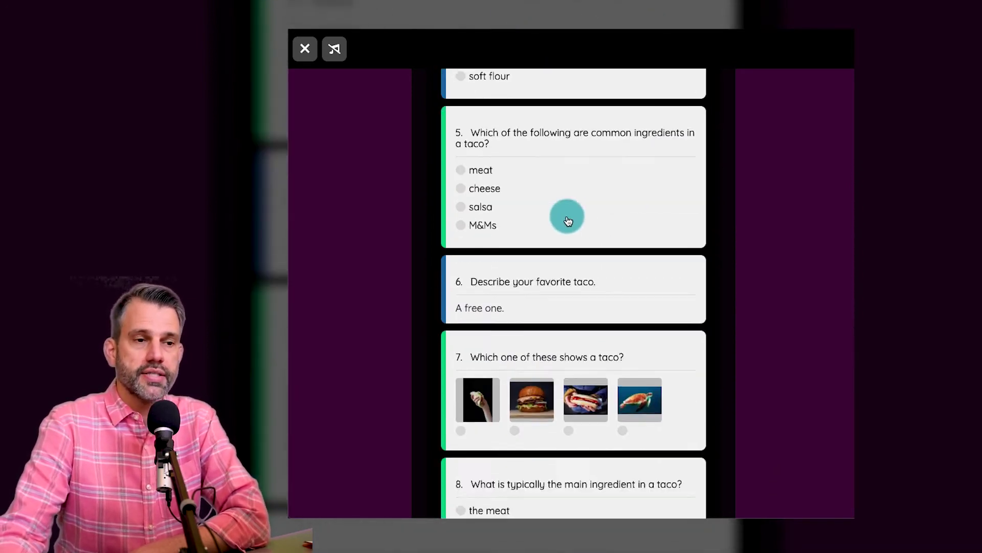
pyautogui.scroll(20, 567, 215)
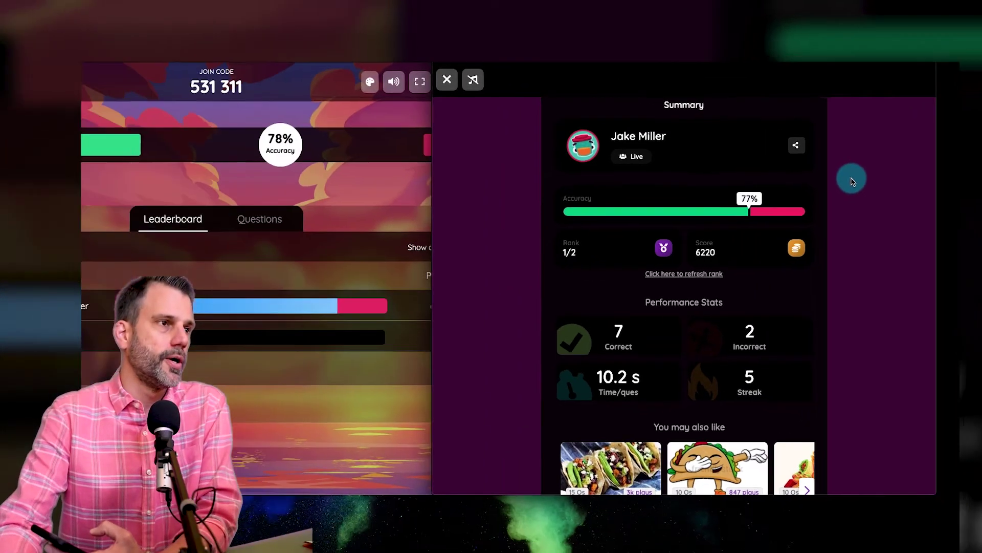
# Bring the host window forward to see the results: 89% accuracy, scores 8790 and 6220.
pyautogui.click(647, 358)
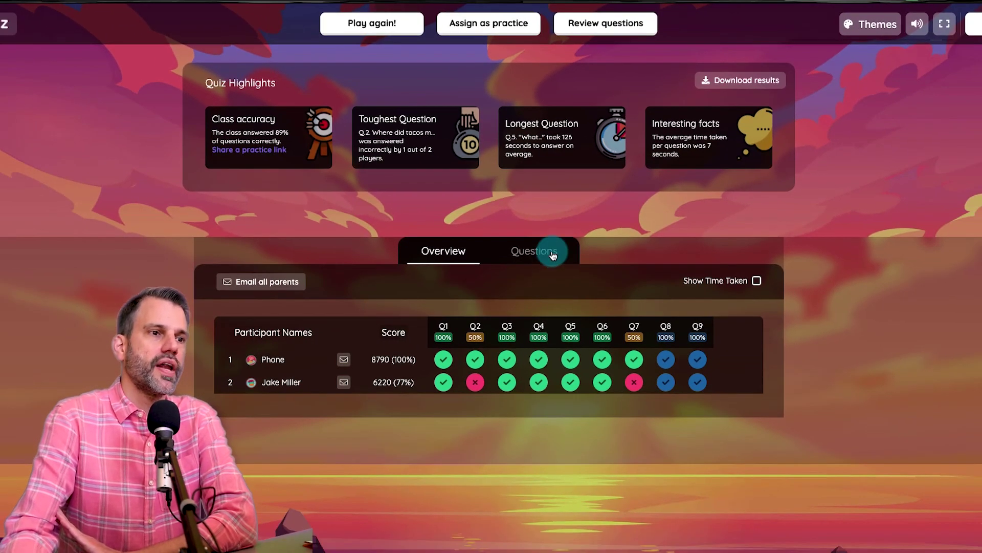
# Show the Tacos quiz's per-question results and scroll through them.
pyautogui.click(537, 257)
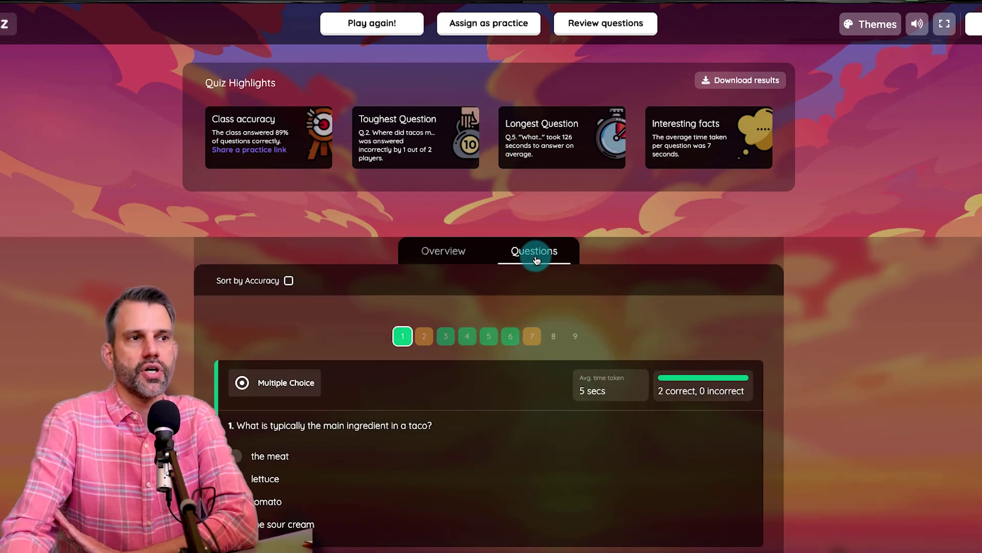
pyautogui.scroll(-4, 600, 277)
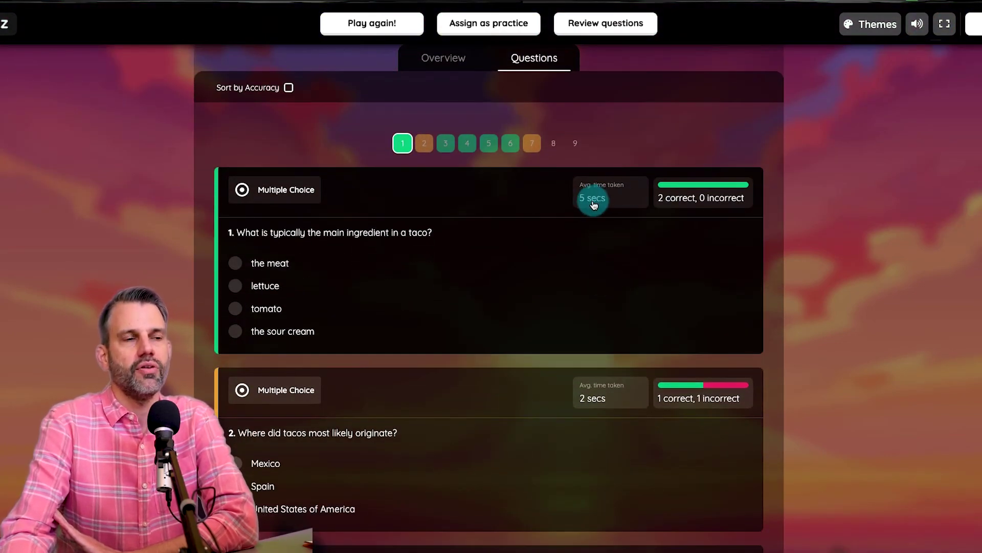
pyautogui.scroll(-3, 696, 187)
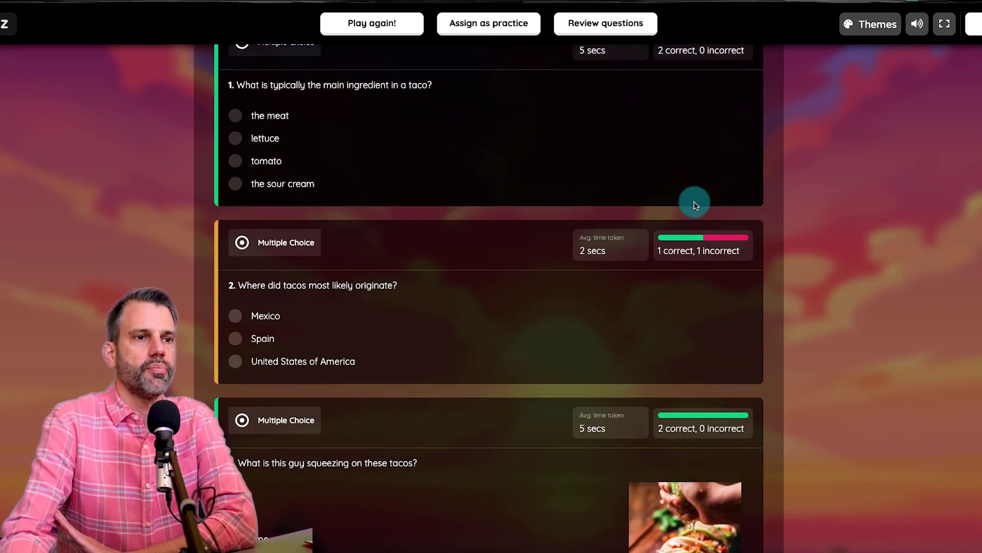
pyautogui.scroll(7, 708, 232)
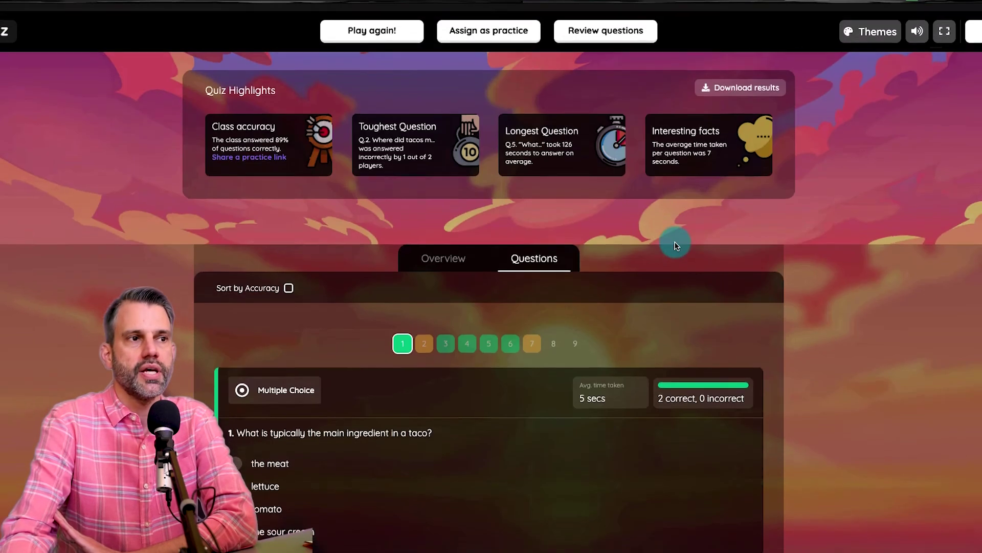
# Sort the questions by accuracy, then open the review of question 1.
pyautogui.click(289, 280)
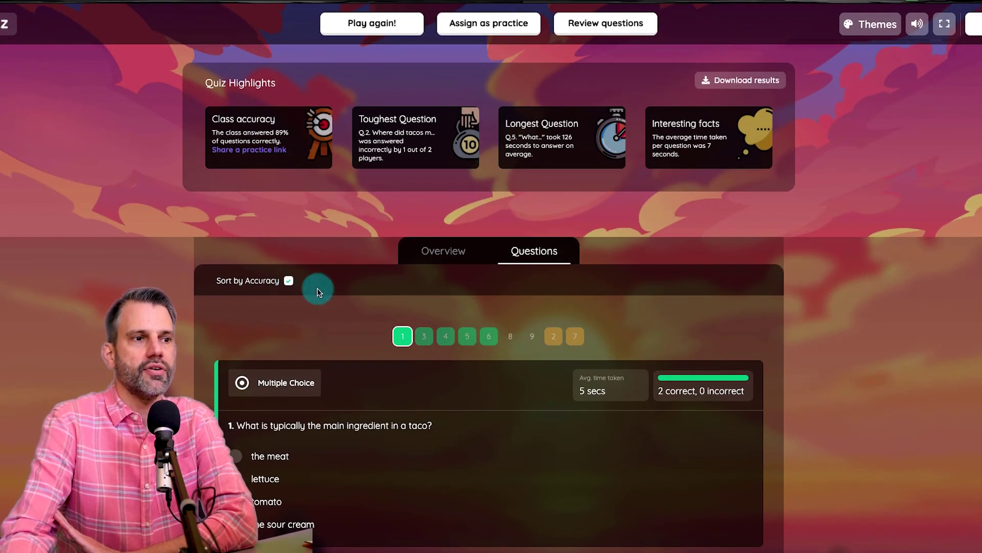
pyautogui.scroll(-15, 533, 304)
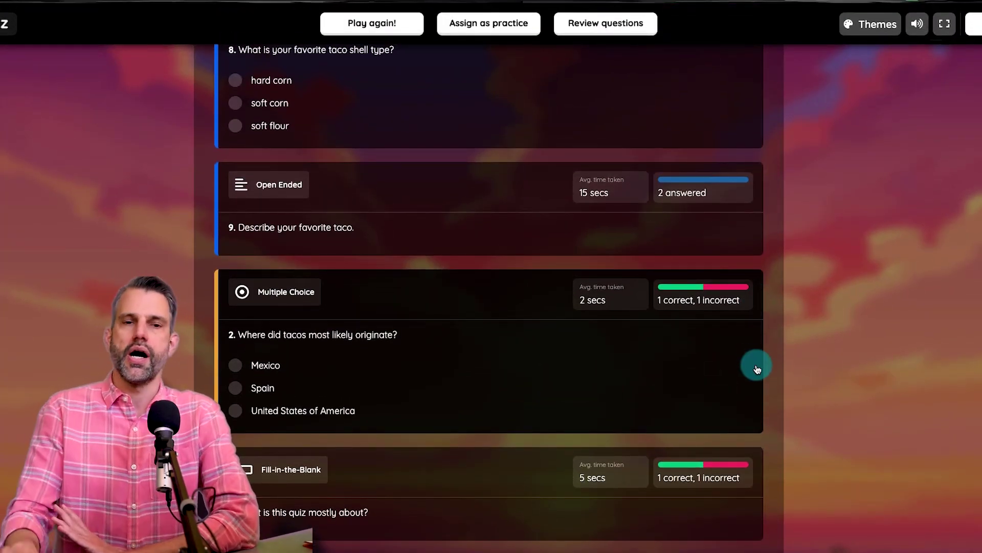
pyautogui.scroll(7, 237, 278)
pyautogui.scroll(2, 238, 282)
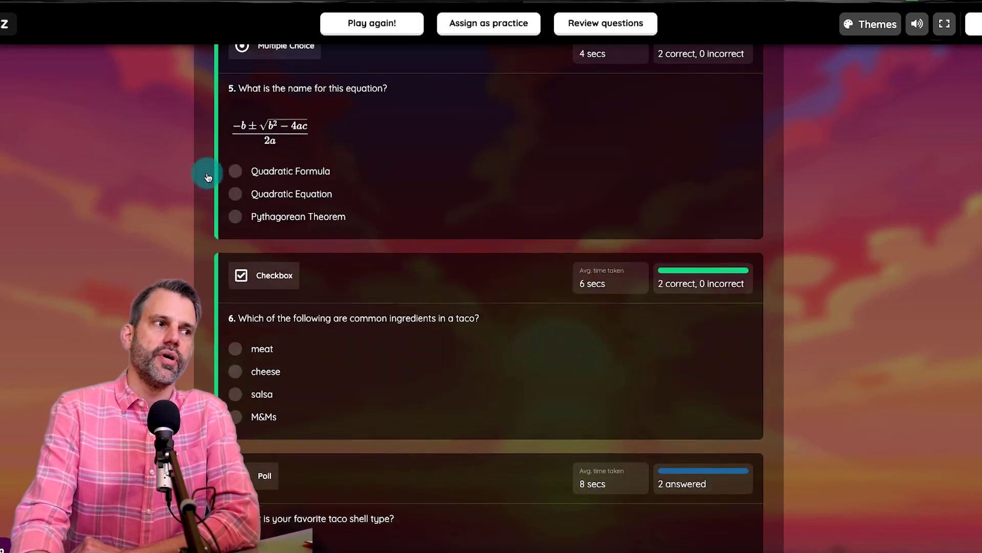
pyautogui.scroll(-9, 208, 212)
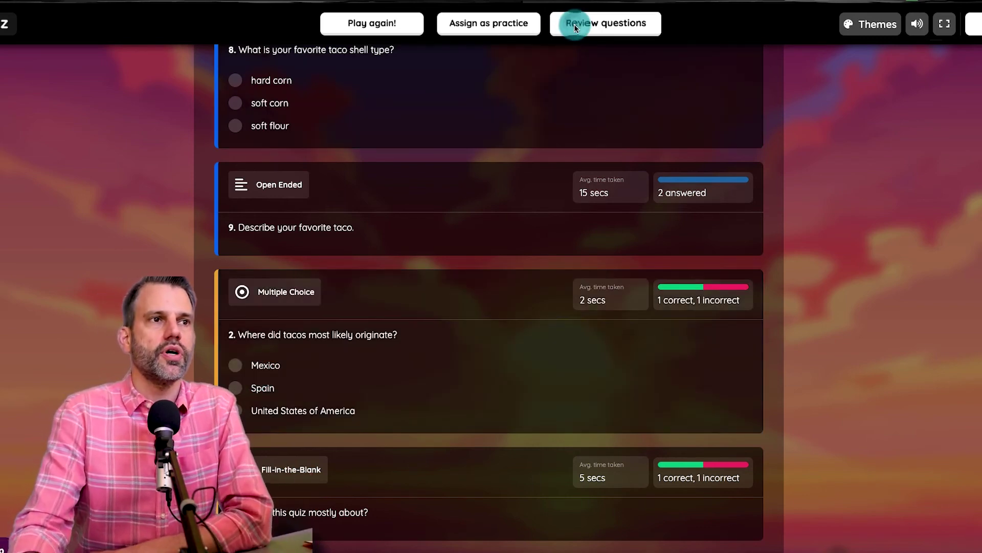
pyautogui.click(574, 23)
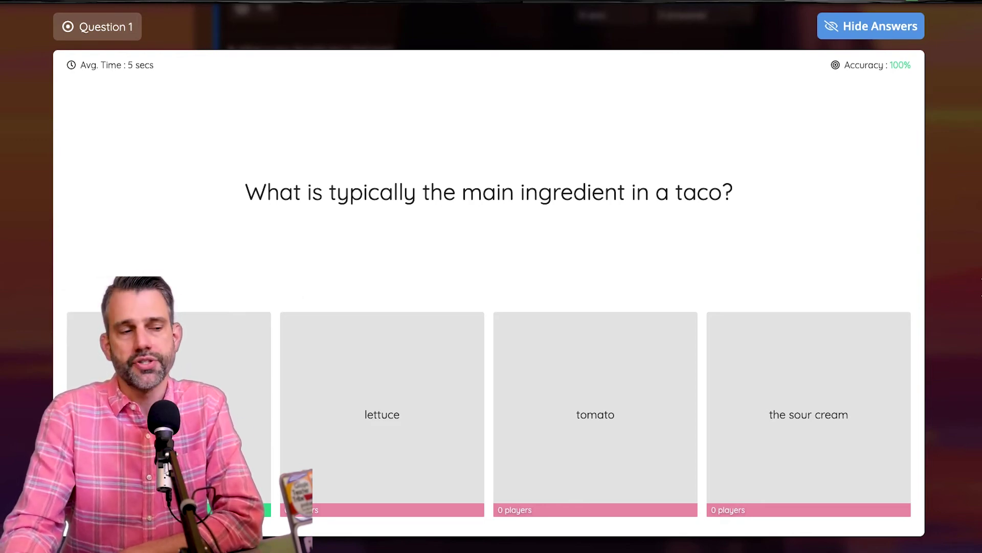
pyautogui.click(852, 29)
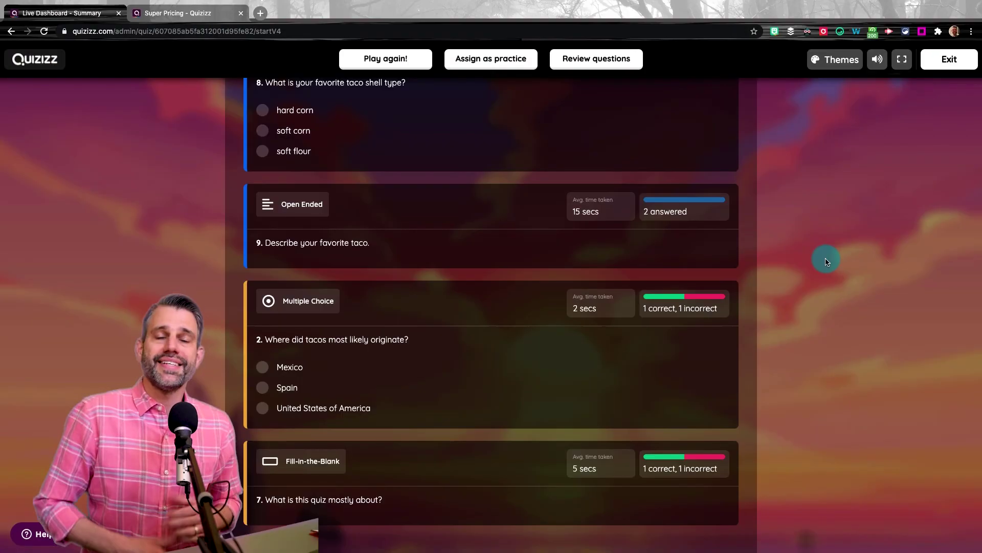
# Glance at the participant score overview, then return to the per-question results.
pyautogui.scroll(20, 827, 262)
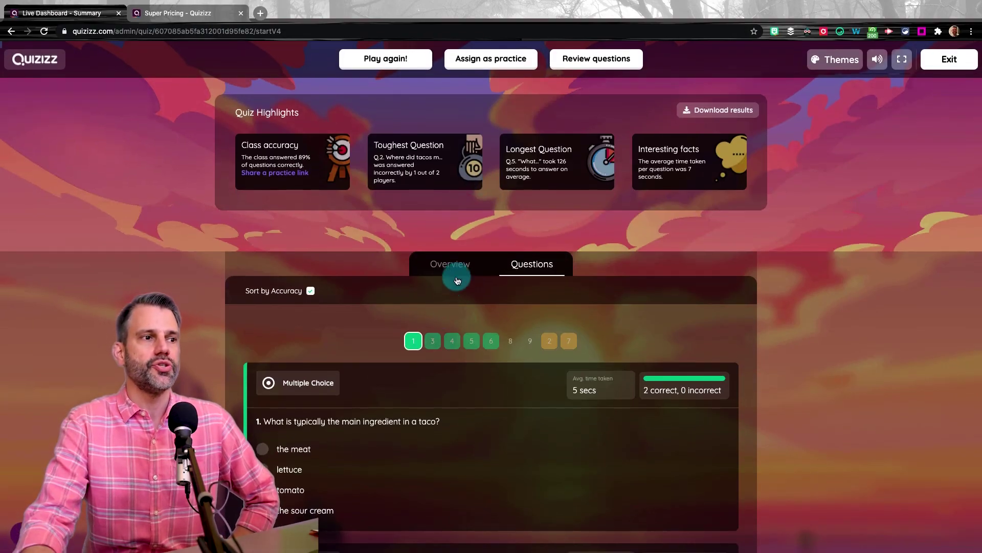
pyautogui.click(450, 266)
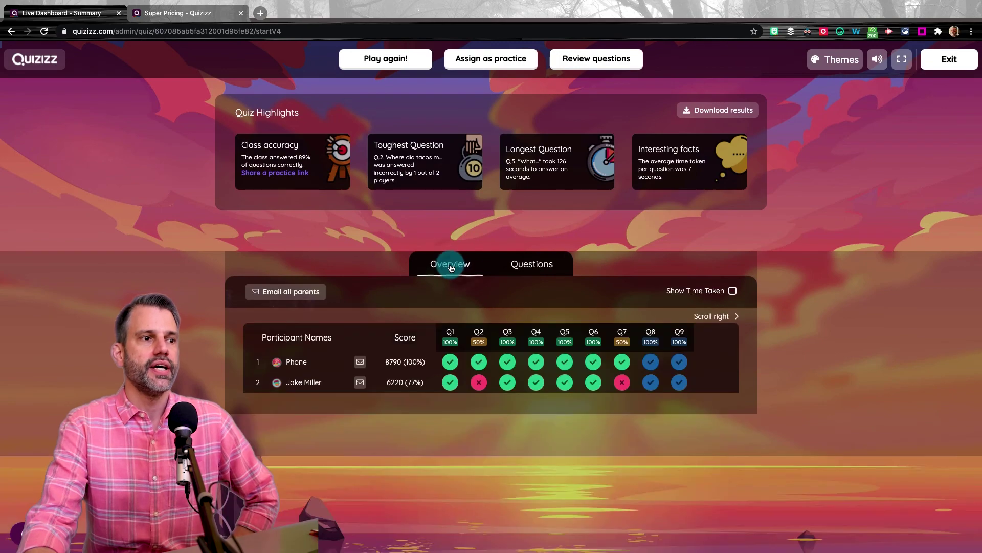
pyautogui.click(532, 265)
pyautogui.scroll(-5, 542, 287)
pyautogui.scroll(-20, 578, 312)
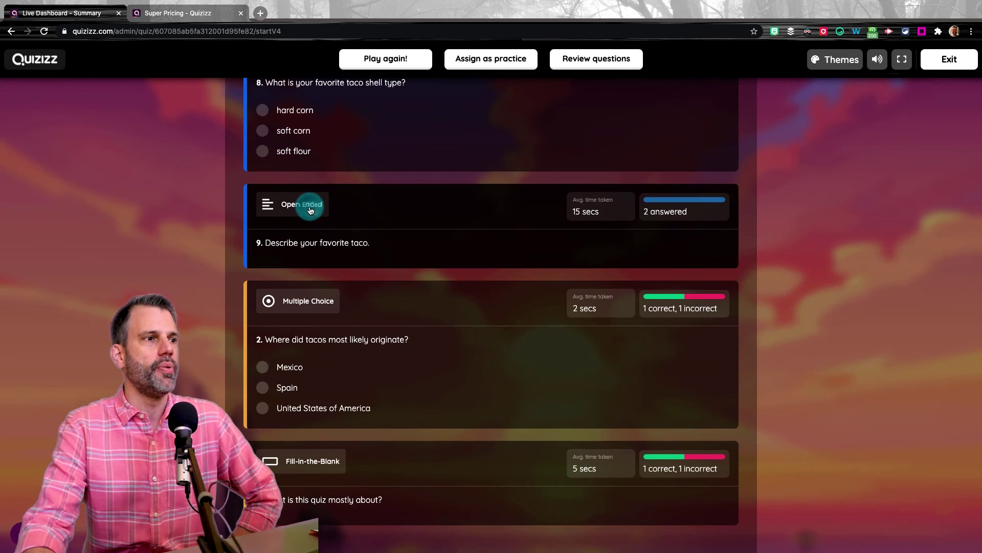
# Inspect the details of questions 9 and 8, then return to participants' per-question scores.
pyautogui.click(354, 210)
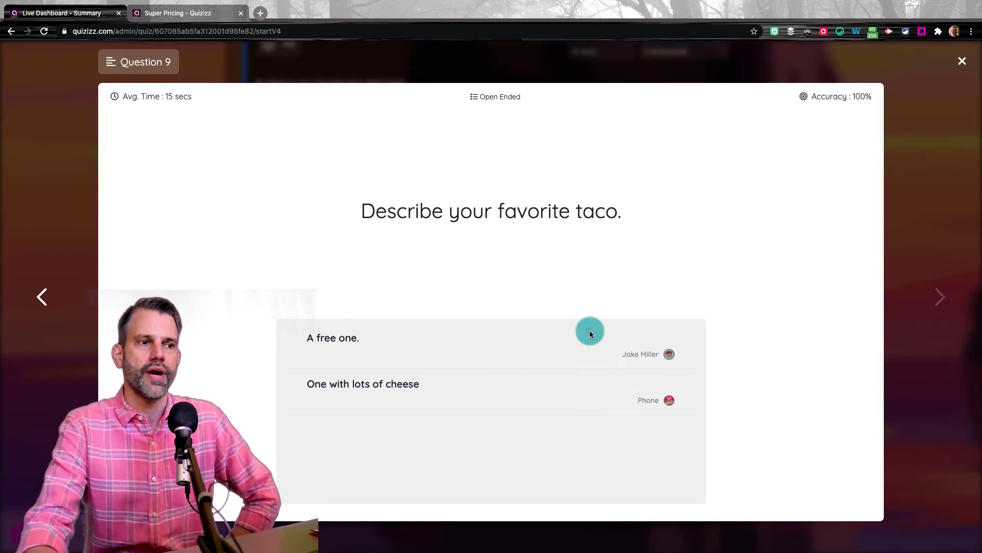
pyautogui.press('Escape')
pyautogui.scroll(3, 440, 179)
pyautogui.click(470, 146)
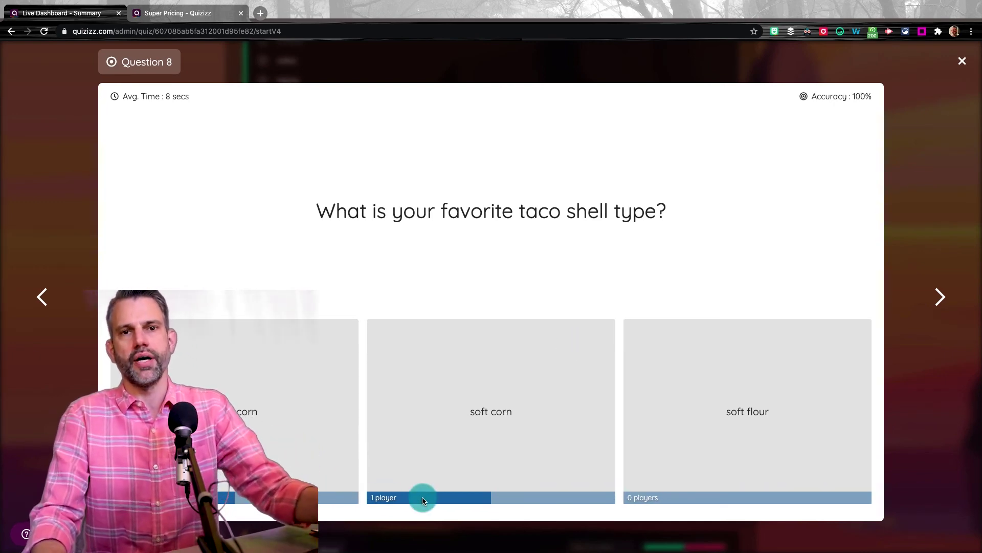
pyautogui.click(963, 62)
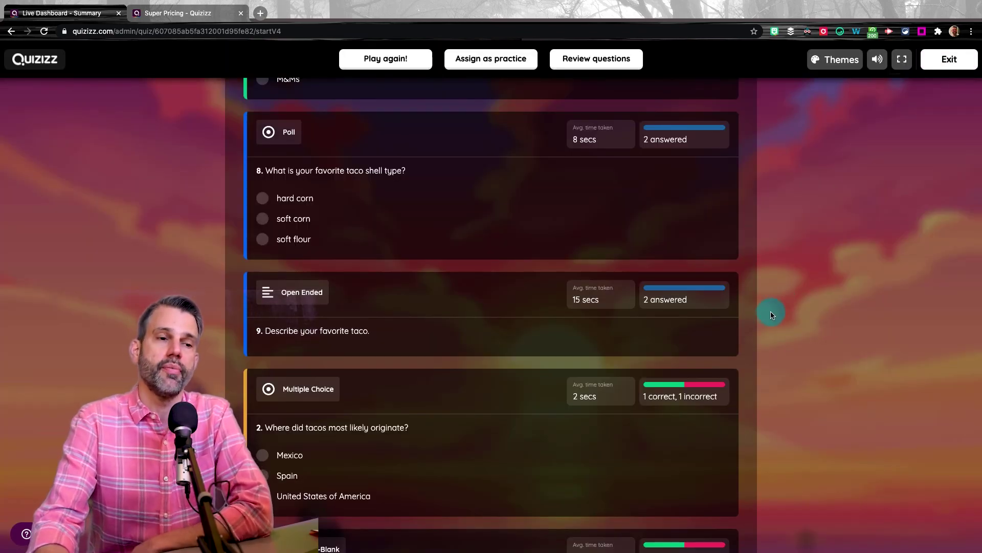
pyautogui.scroll(15, 773, 323)
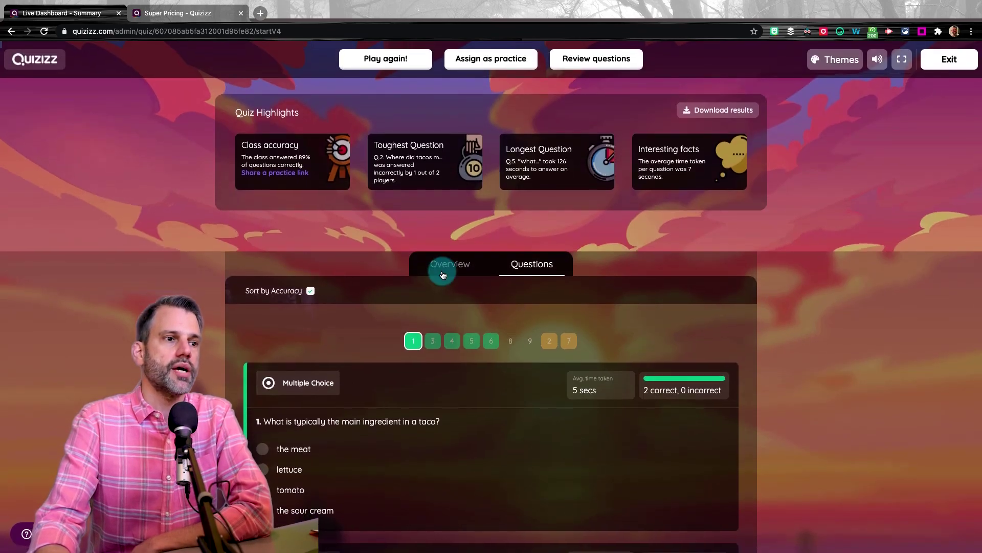
pyautogui.click(443, 268)
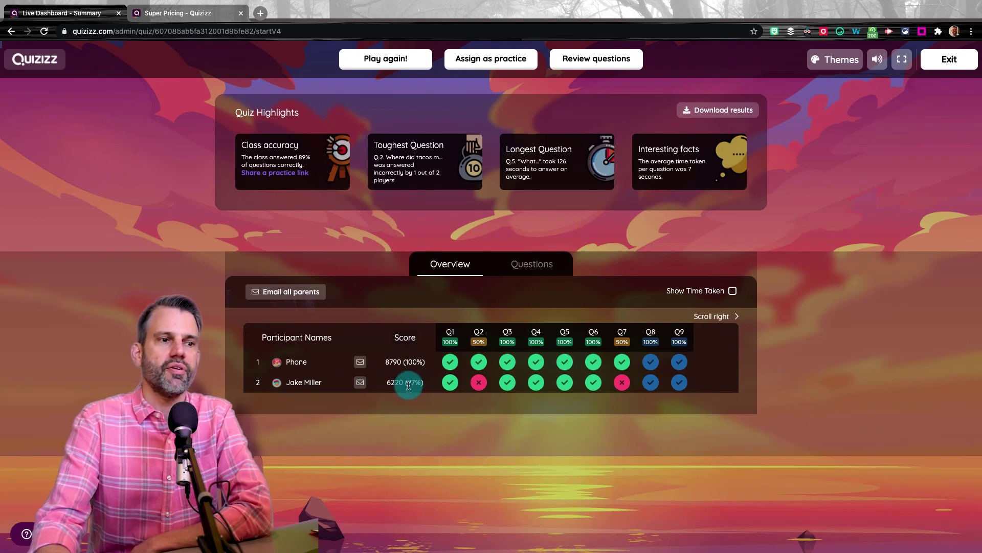
# Check each player's answer circles, then open the Mastery Challenge practice link for a 90% target.
pyautogui.moveTo(452, 388)
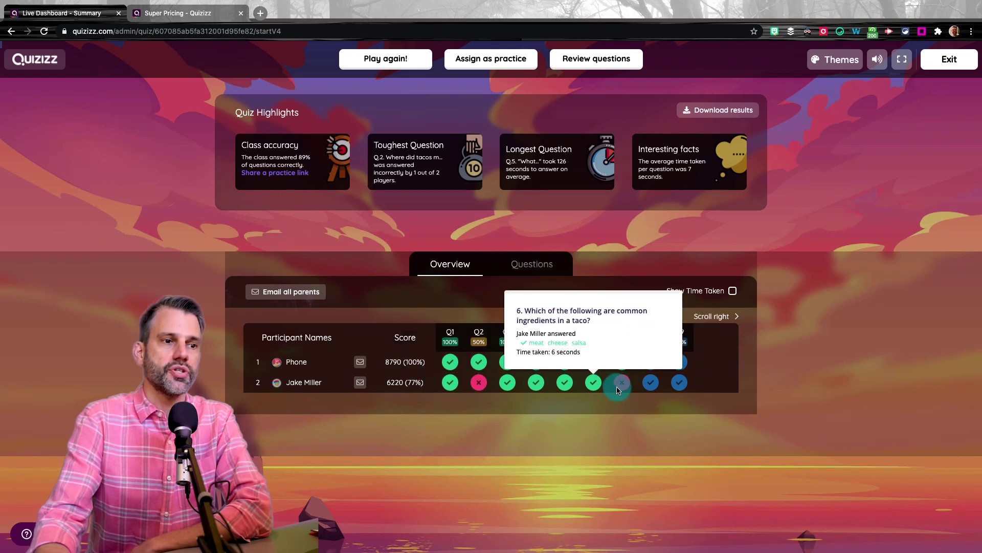
pyautogui.moveTo(624, 390)
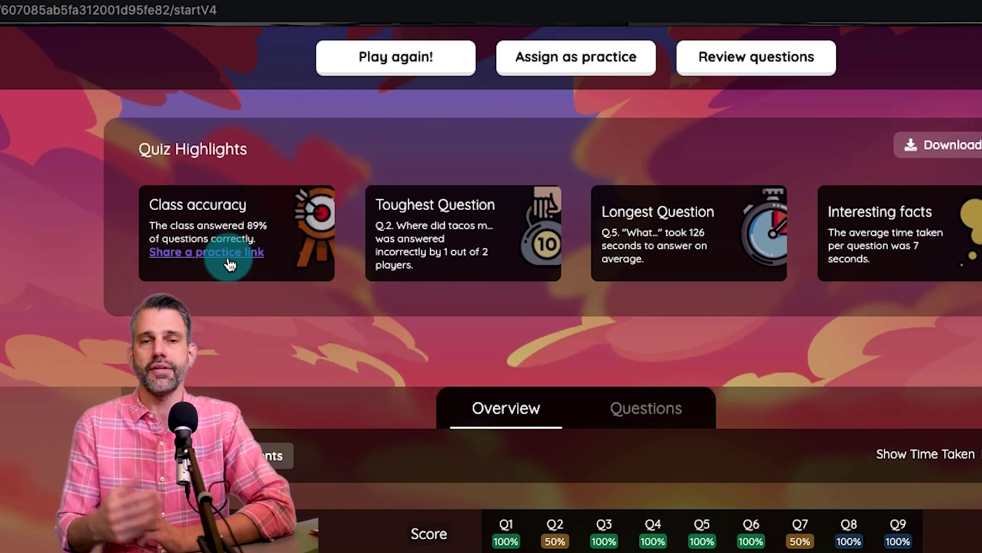
pyautogui.click(230, 252)
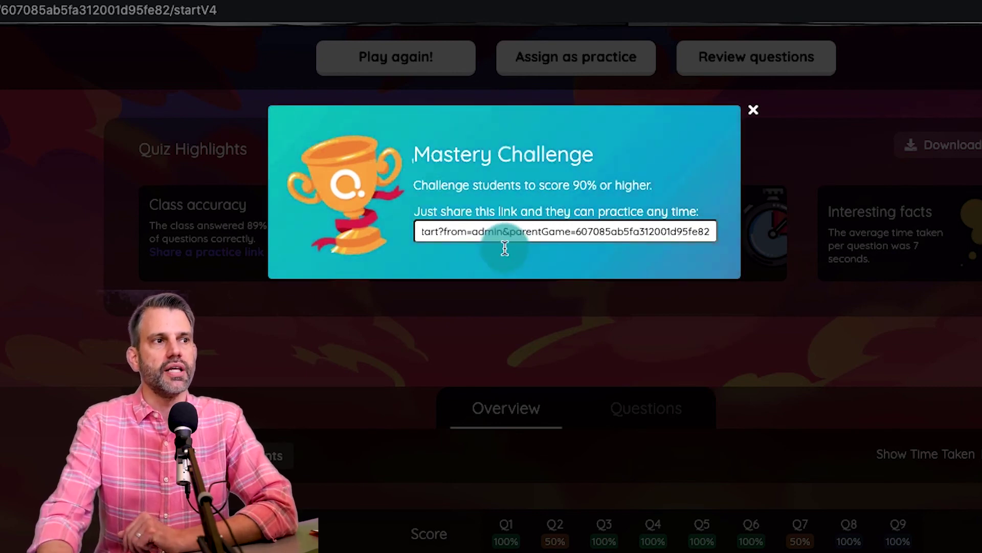
# Select the Mastery Challenge practice link, then close the dialog.
pyautogui.click(514, 231)
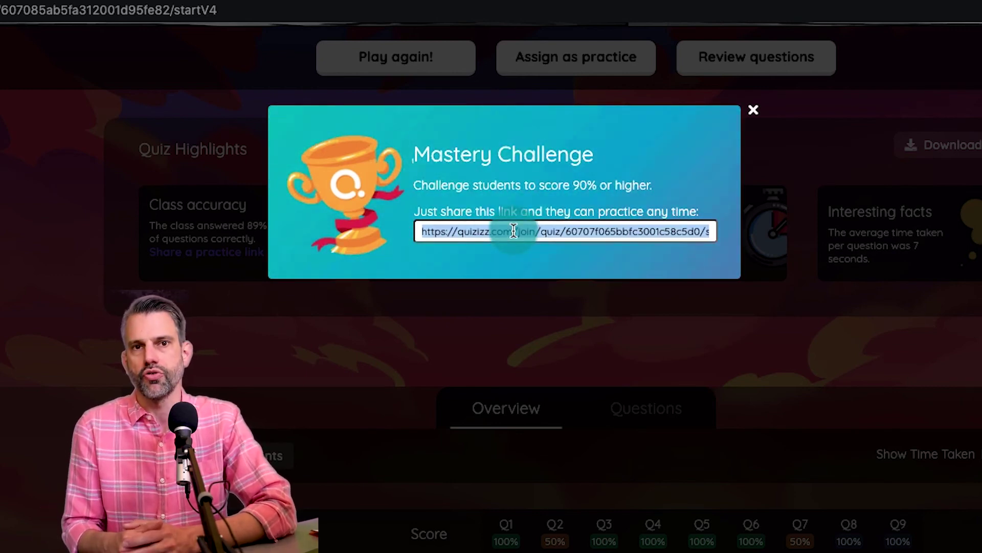
pyautogui.click(514, 230)
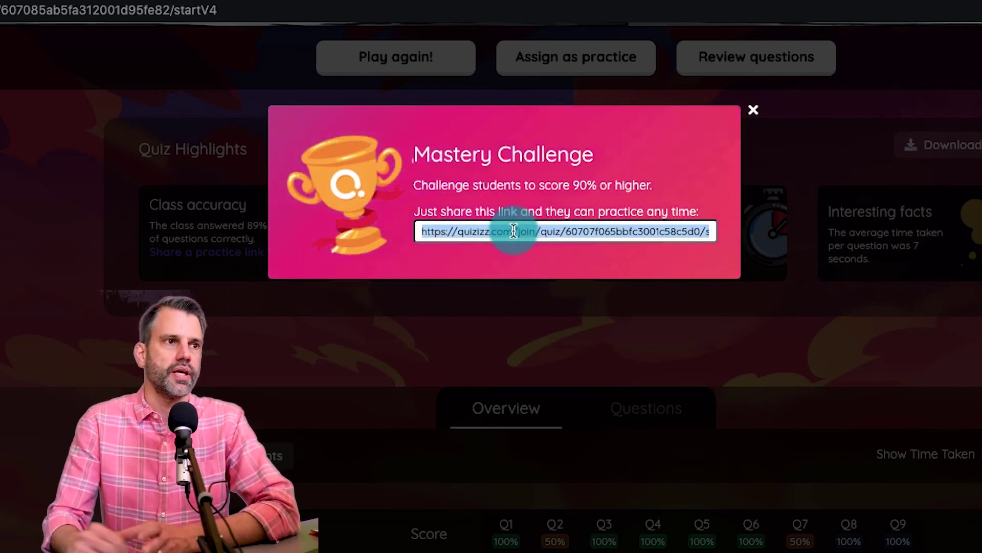
pyautogui.click(815, 104)
pyautogui.tripleClick(755, 110)
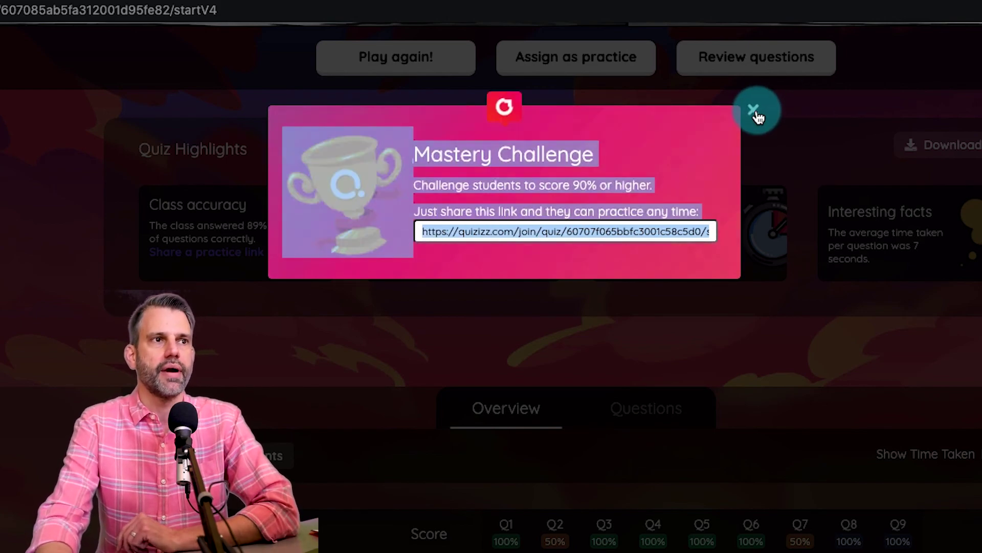
pyautogui.click(754, 111)
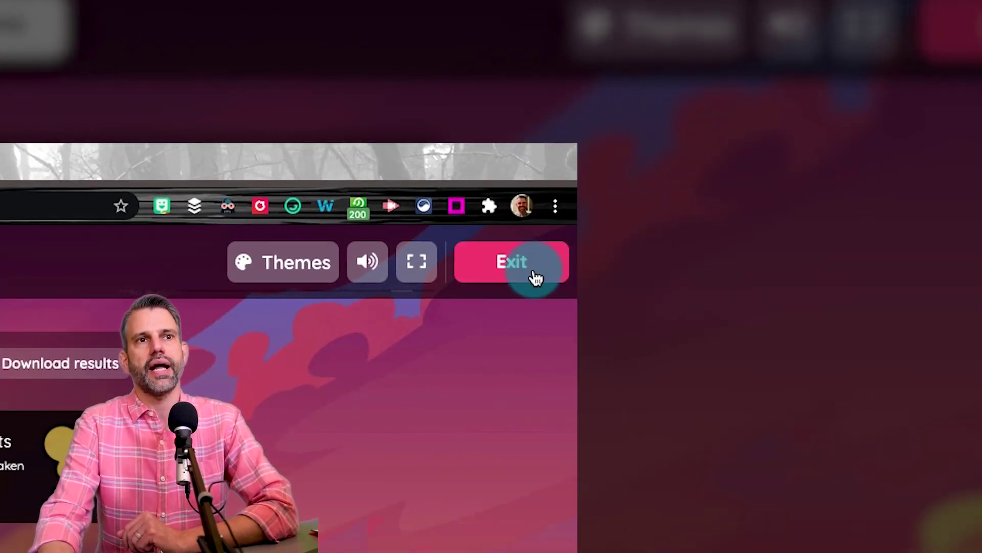
# Exit the game results, go to Reports, and open the Tacos Quiz report.
pyautogui.click(533, 276)
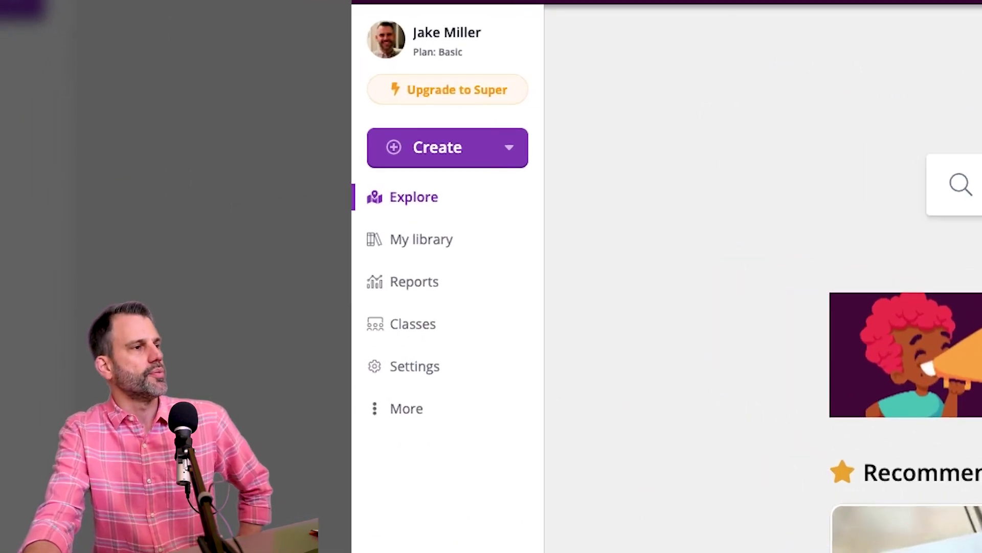
pyautogui.click(401, 284)
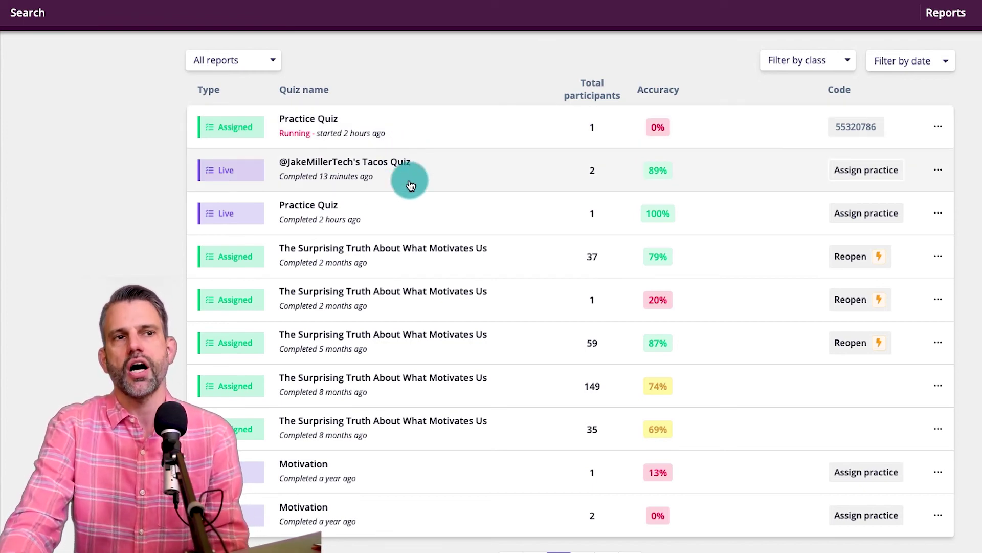
pyautogui.click(411, 186)
# View the top scorer's individual answers in the Tacos Quiz report, then close them.
pyautogui.scroll(-1, 185, 320)
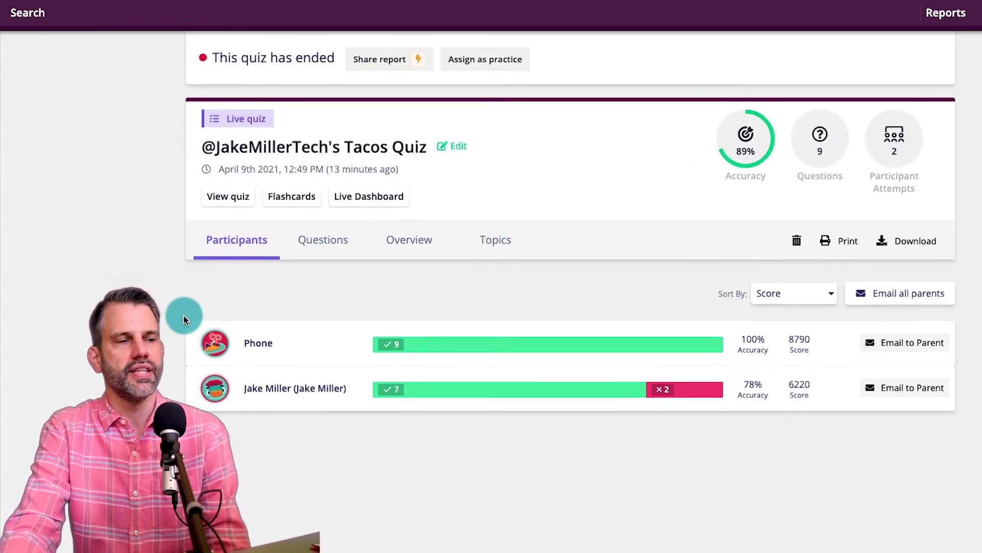
pyautogui.click(315, 353)
pyautogui.scroll(-10, 347, 322)
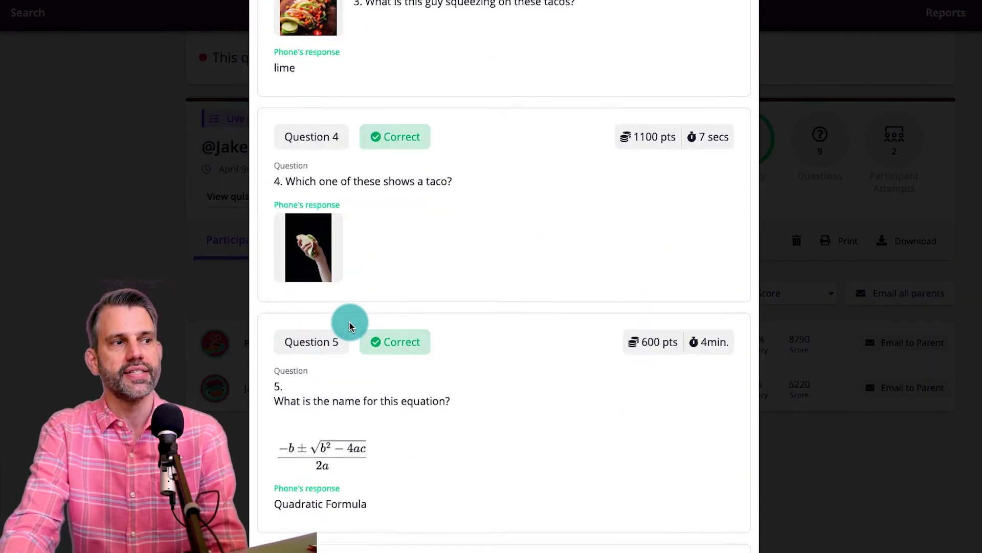
pyautogui.scroll(-4, 351, 322)
pyautogui.scroll(15, 345, 324)
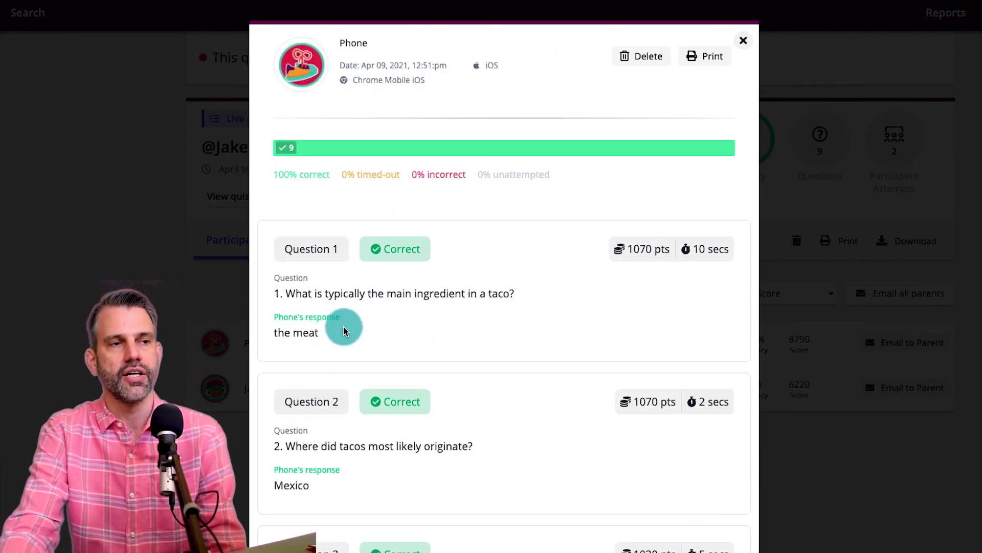
pyautogui.click(739, 39)
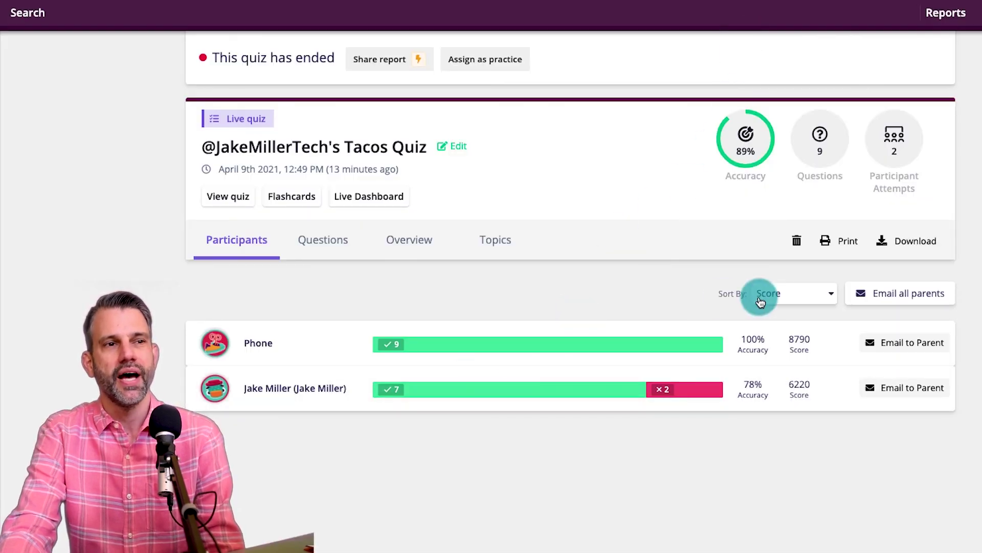
# Sort the participants by accuracy and view the results by question.
pyautogui.click(783, 293)
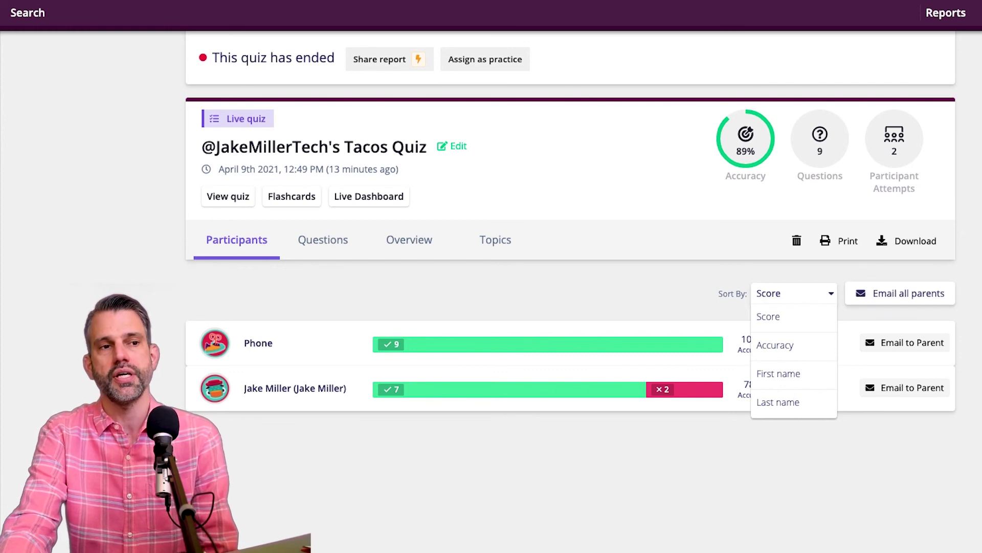
pyautogui.click(799, 327)
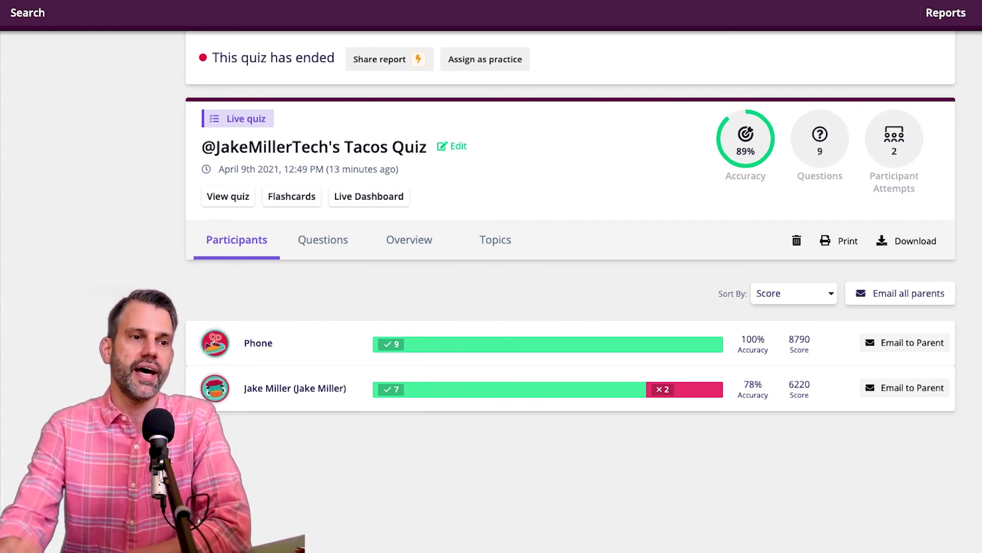
pyautogui.click(826, 294)
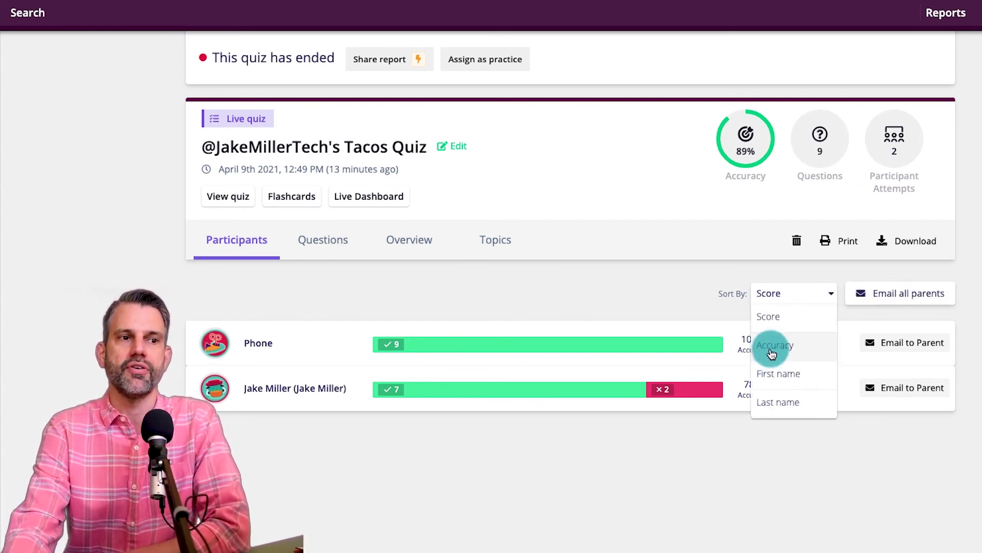
pyautogui.click(772, 348)
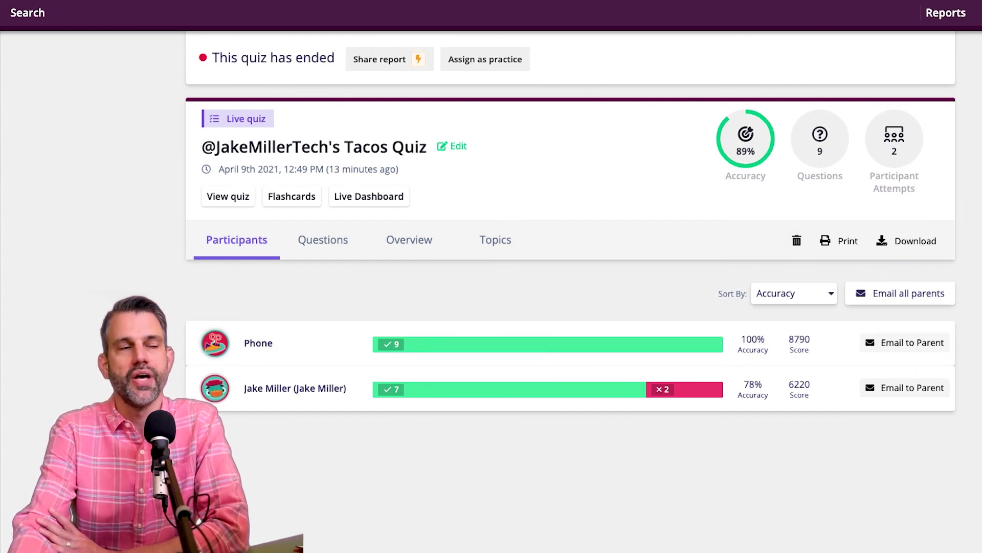
pyautogui.click(307, 250)
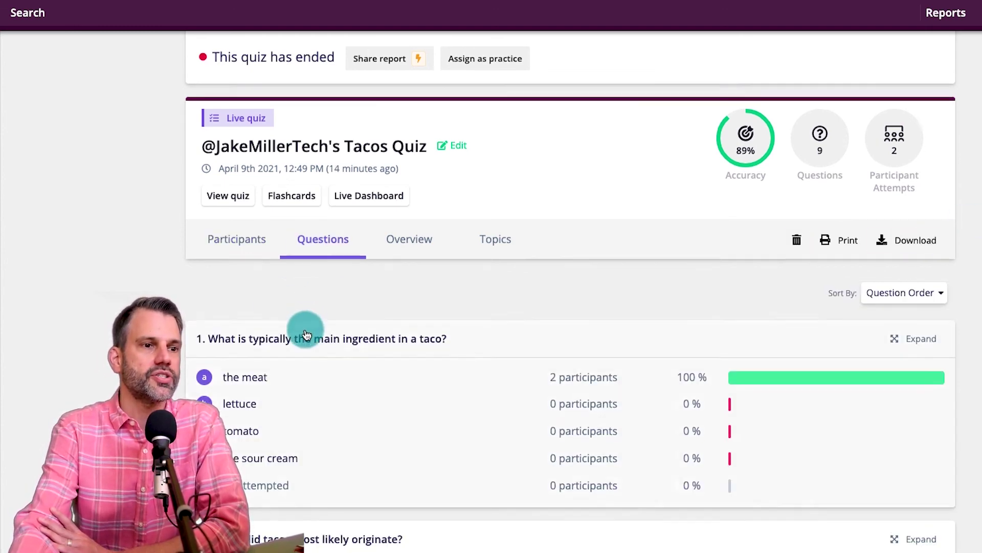
# Scroll the per-question results, check the participant score grid, then view the untagged Topics.
pyautogui.scroll(-10, 306, 328)
pyautogui.scroll(-3, 306, 333)
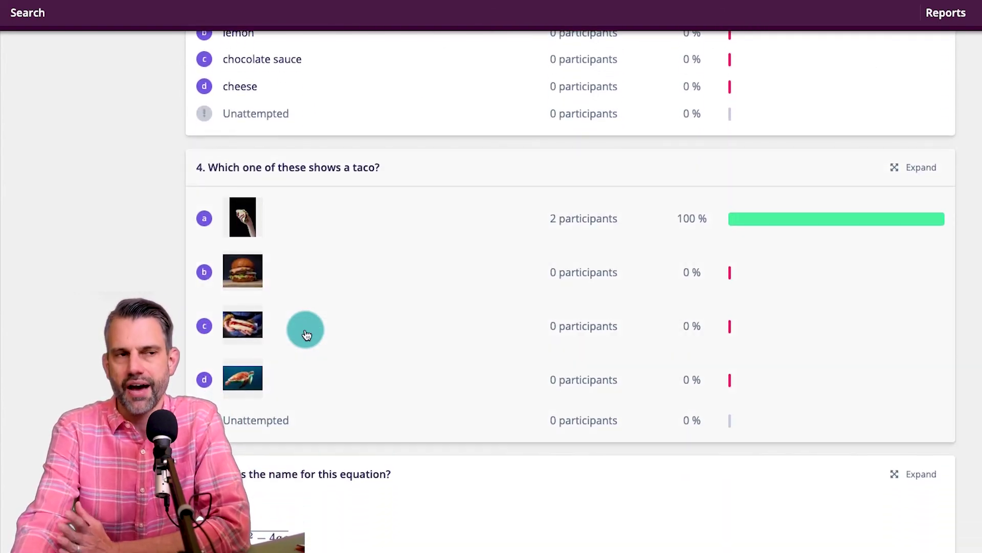
pyautogui.scroll(8, 306, 332)
pyautogui.scroll(7, 307, 333)
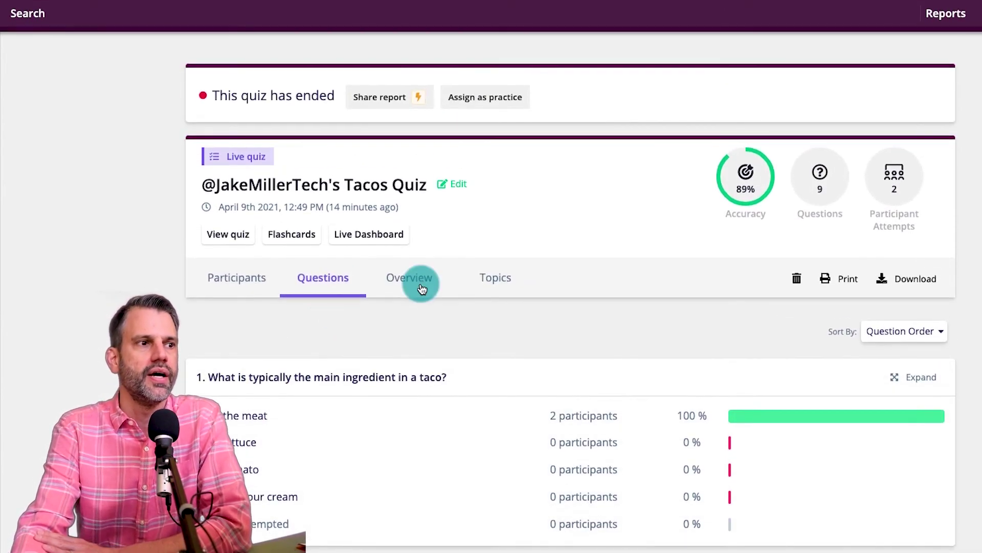
pyautogui.click(422, 289)
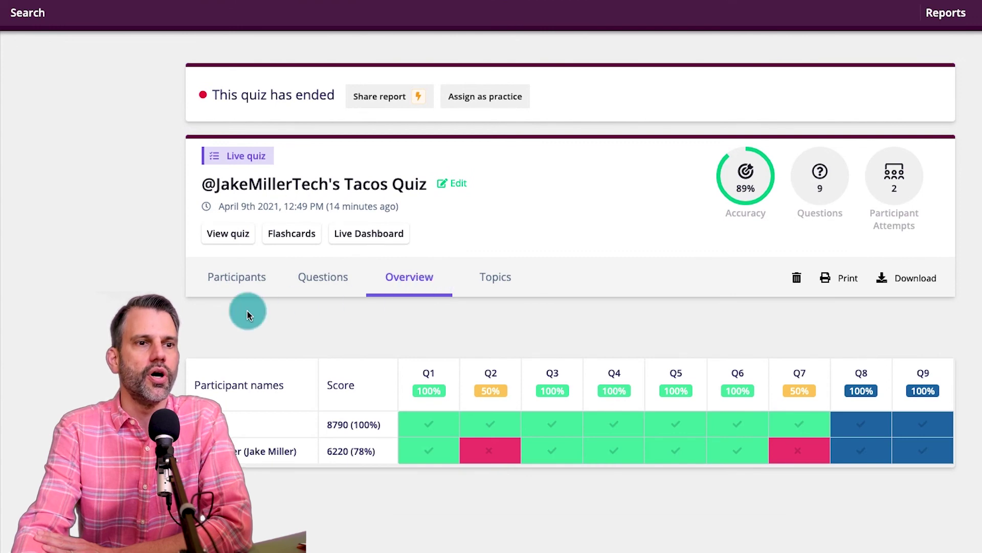
pyautogui.scroll(-1, 212, 317)
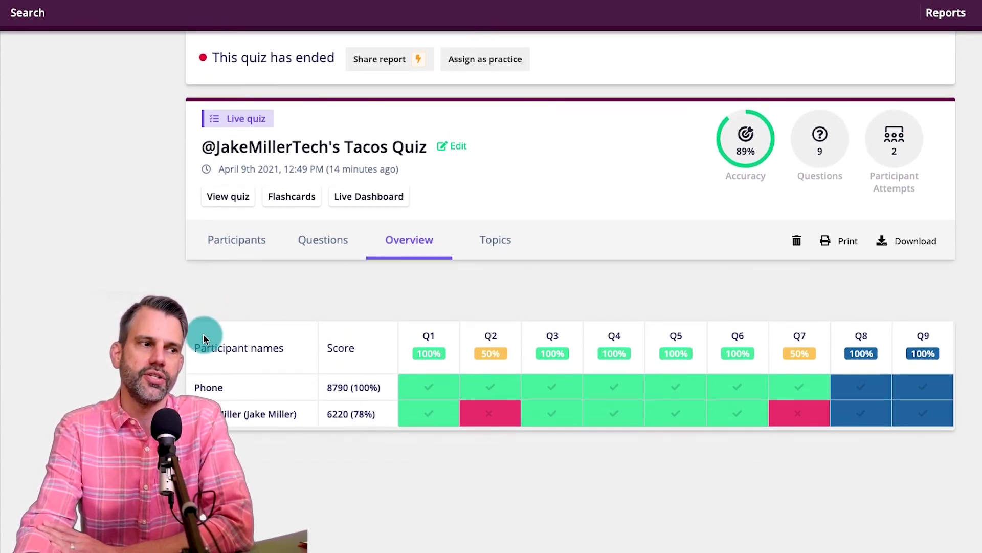
pyautogui.click(506, 235)
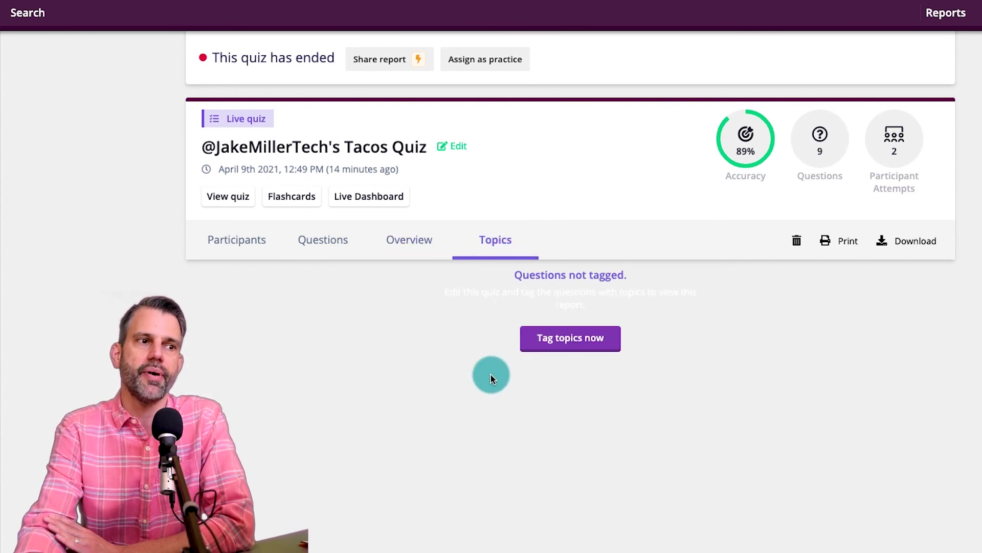